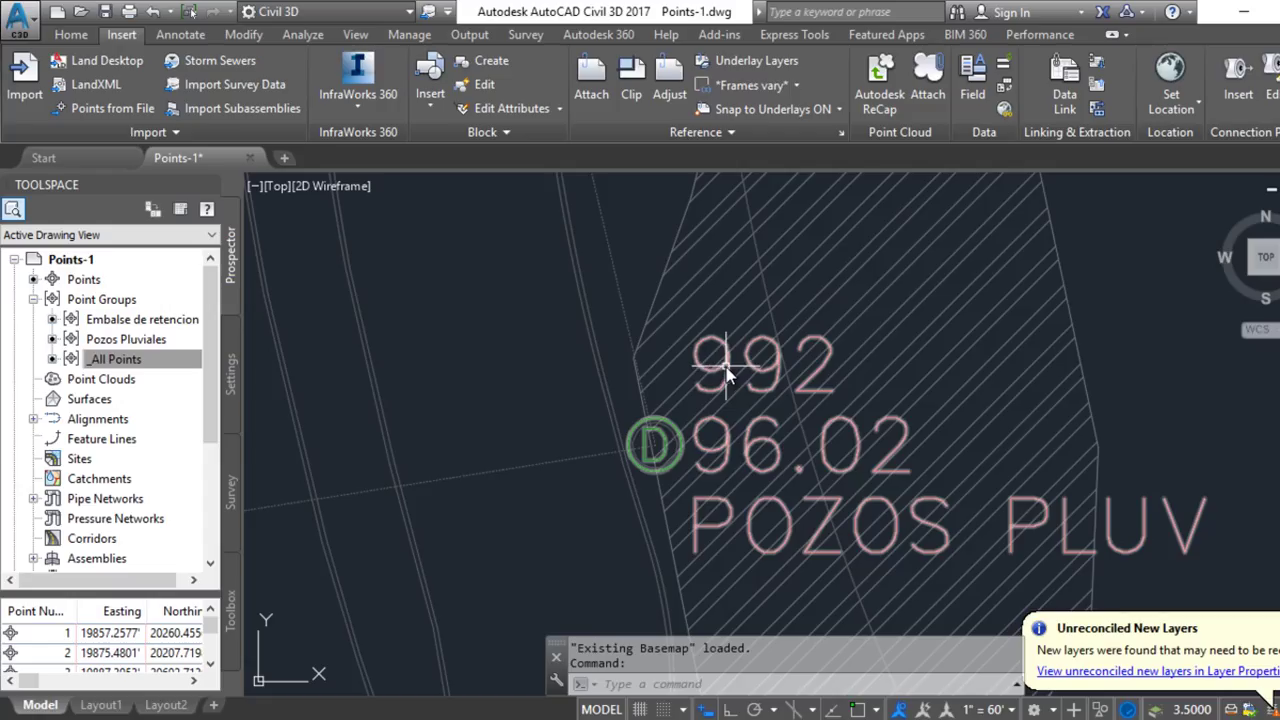
# Open the Properties palette for COGO point 992, showing description MHST / POZOS PLUV.
pyautogui.click(725, 370)
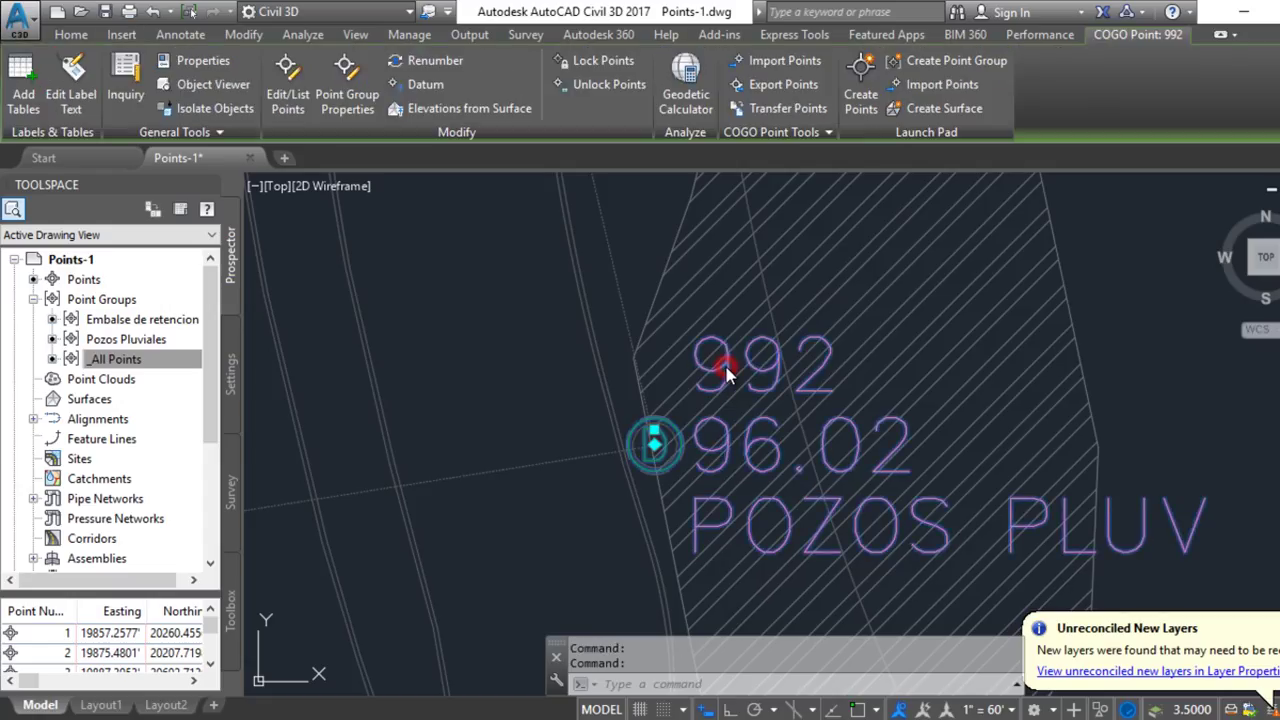
pyautogui.rightClick(675, 435)
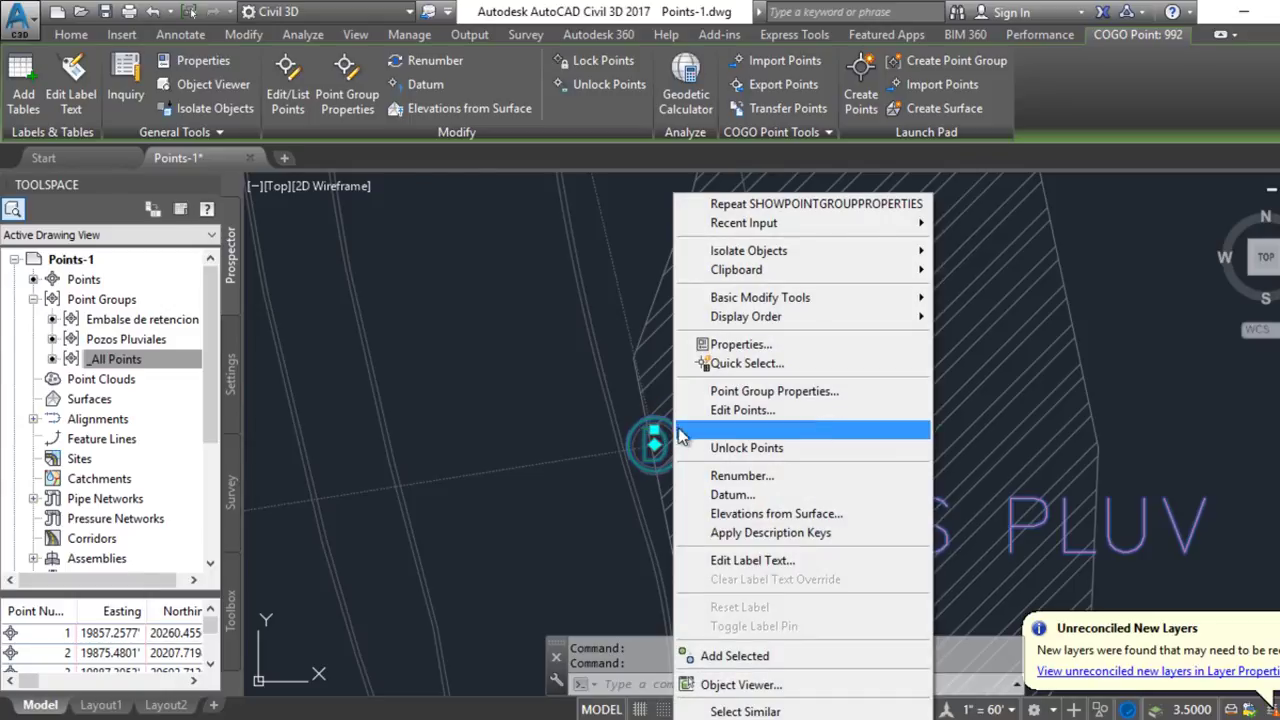
pyautogui.click(700, 345)
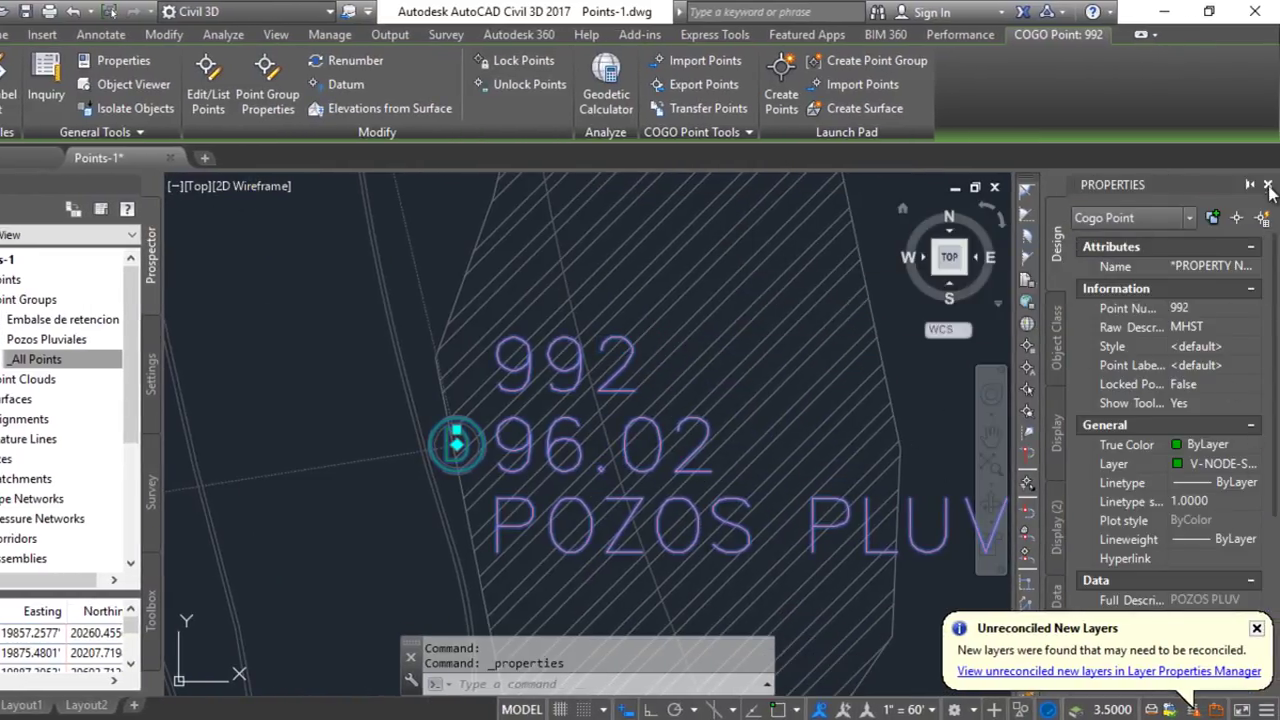
# Float the Properties palette, anchor it to the right, and turn on Auto-hide.
pyautogui.moveTo(1060, 200)
pyautogui.moveTo(1110, 183); pyautogui.dragTo(726, 236)
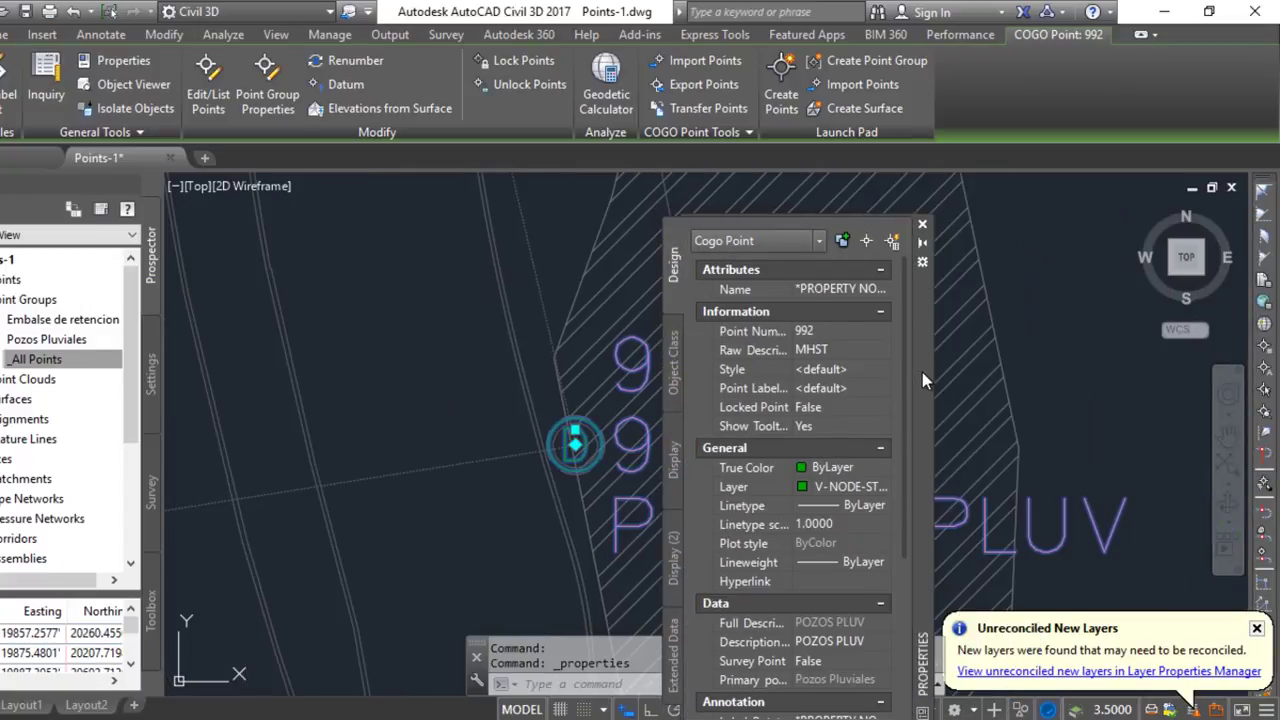
pyautogui.click(923, 262)
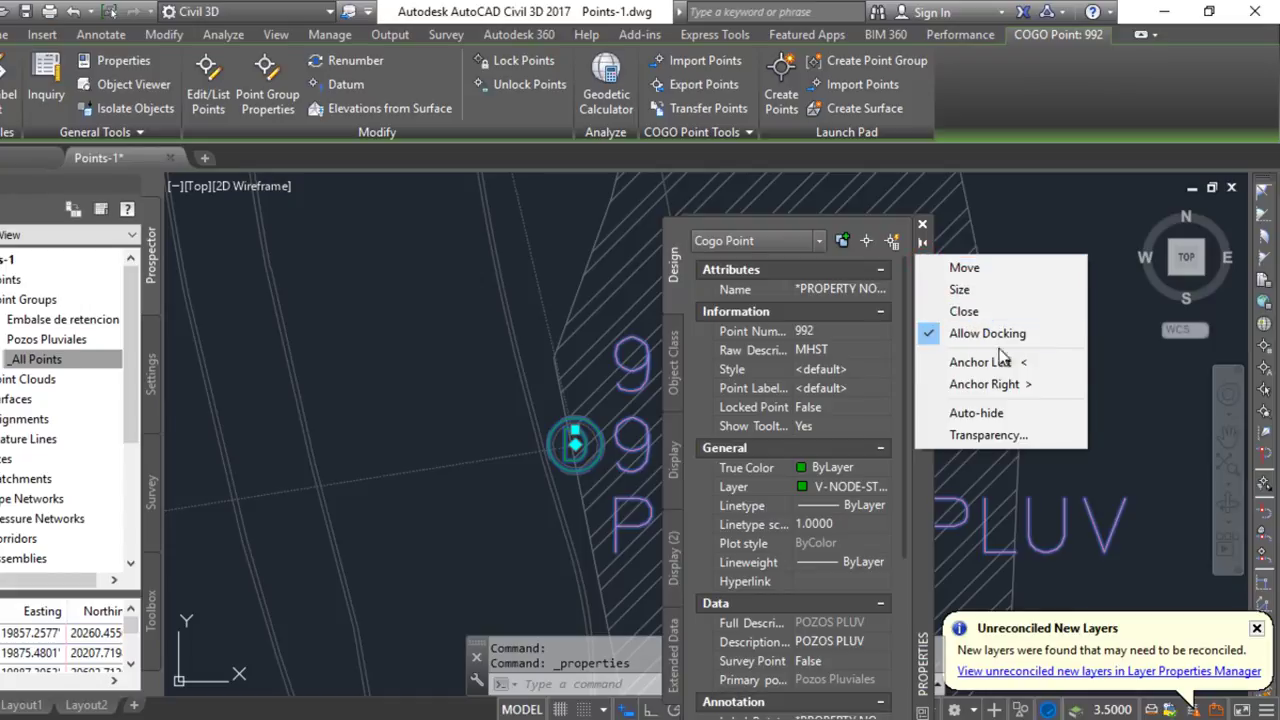
pyautogui.click(1022, 390)
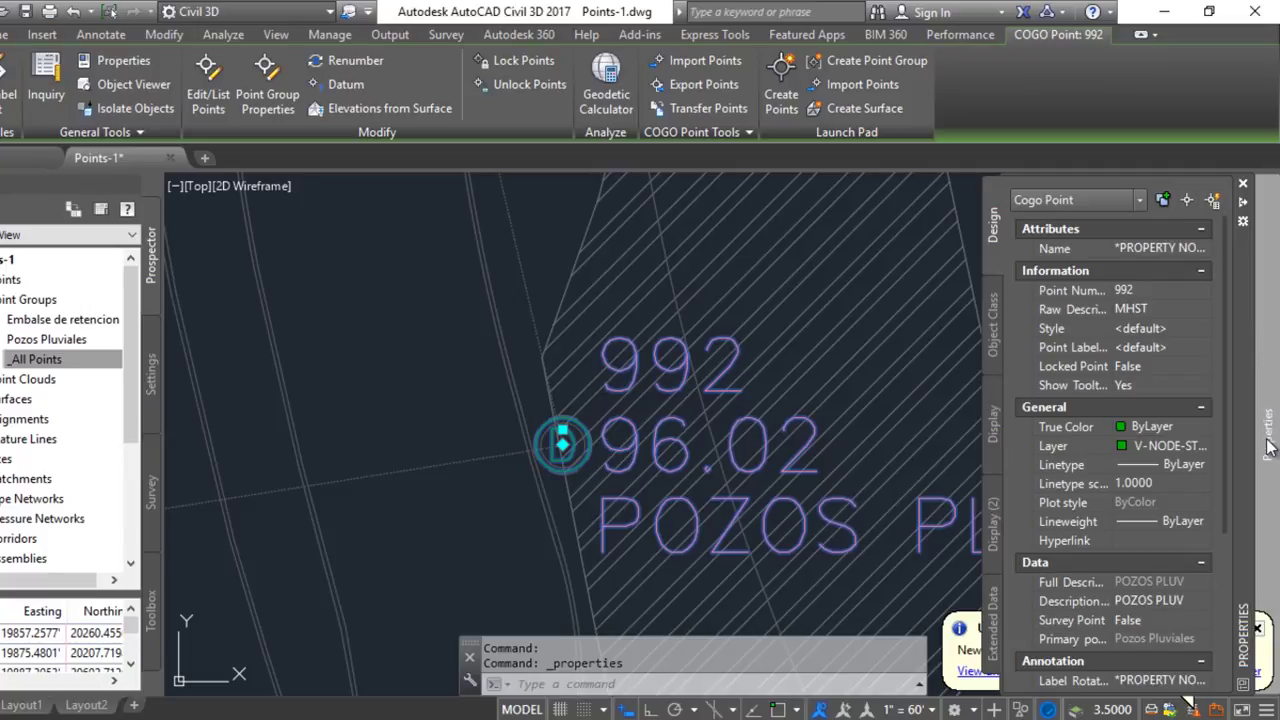
pyautogui.click(1243, 223)
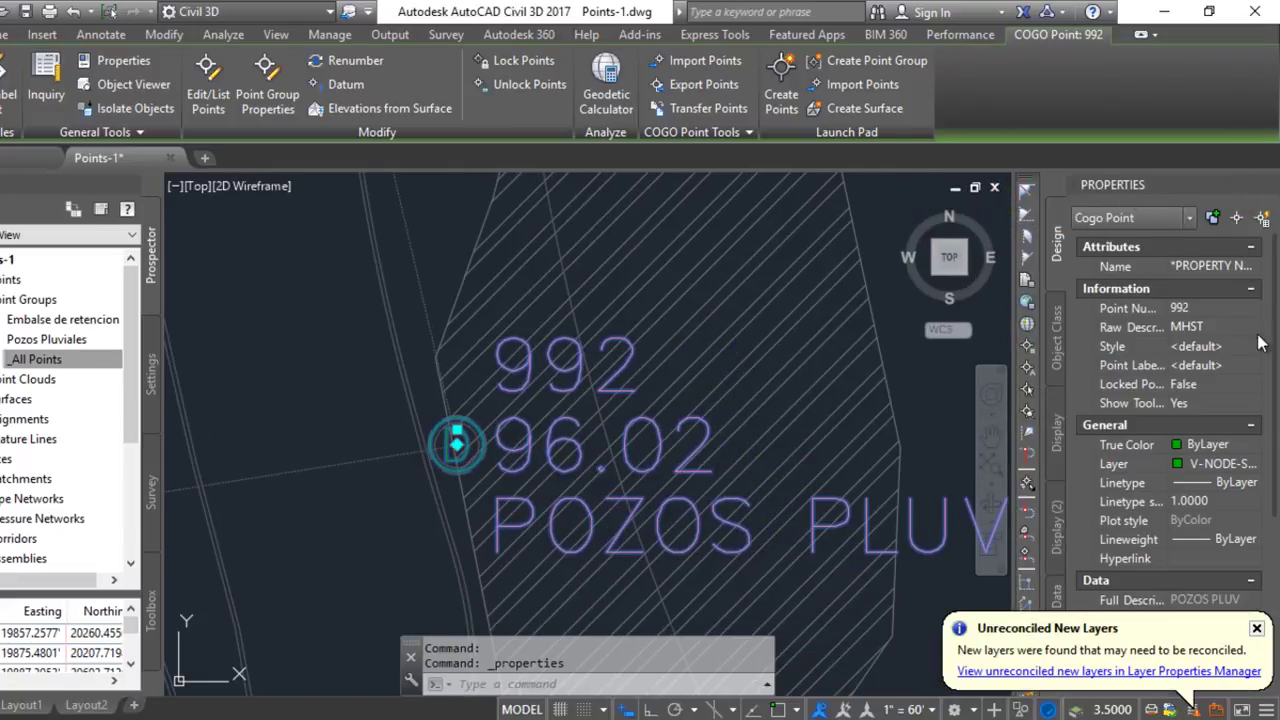
pyautogui.moveTo(1160, 185)
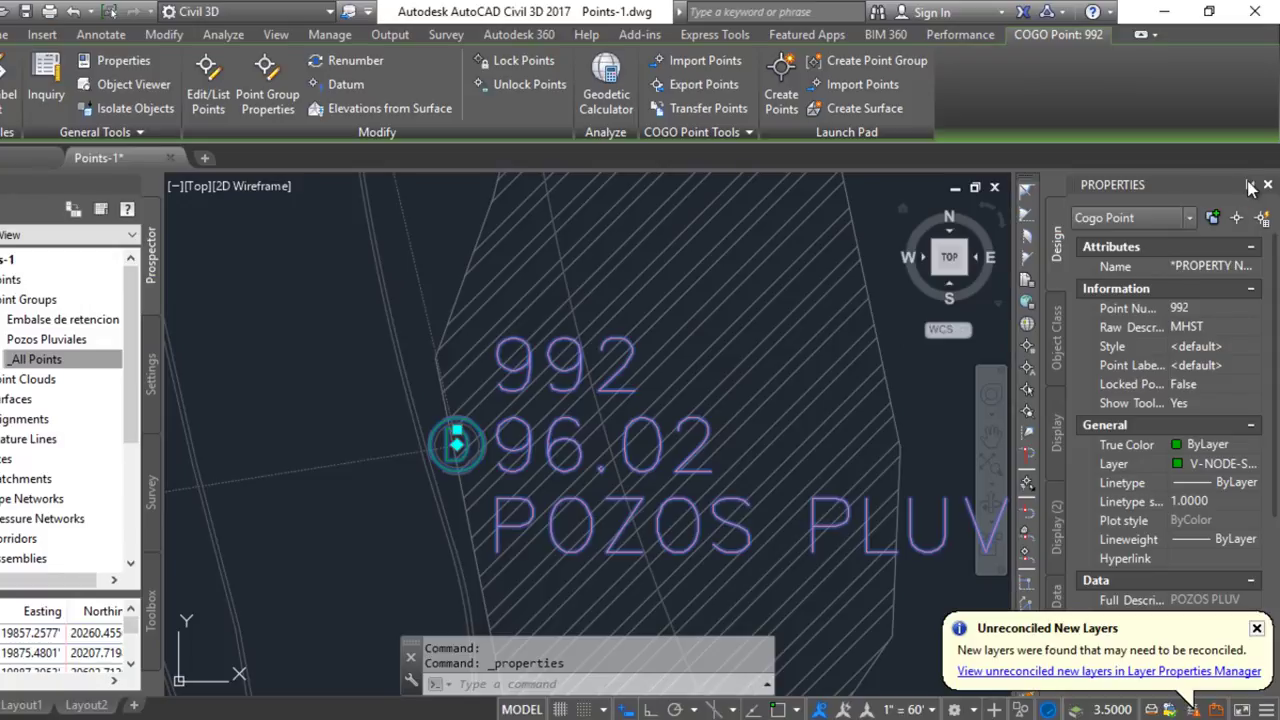
pyautogui.click(1249, 186)
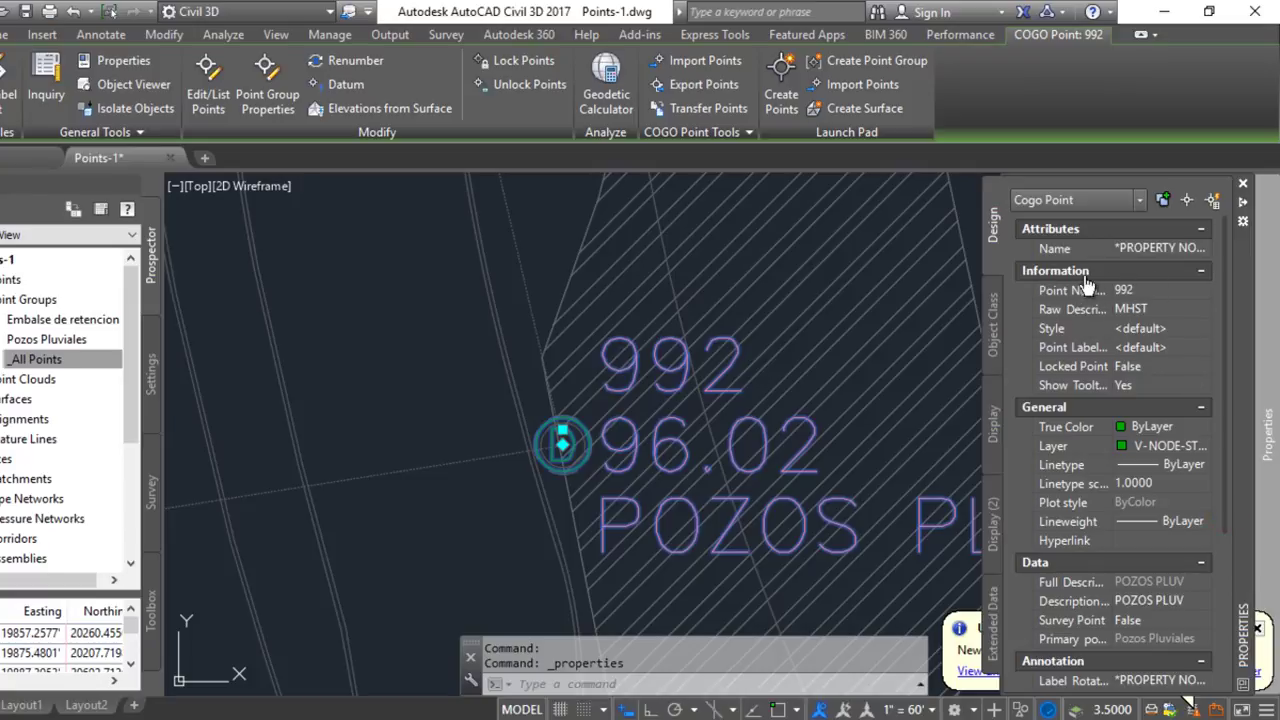
# Set point 992's style to Catch Basin and pin the Properties palette open.
pyautogui.moveTo(1228, 333); pyautogui.dragTo(1230, 282)
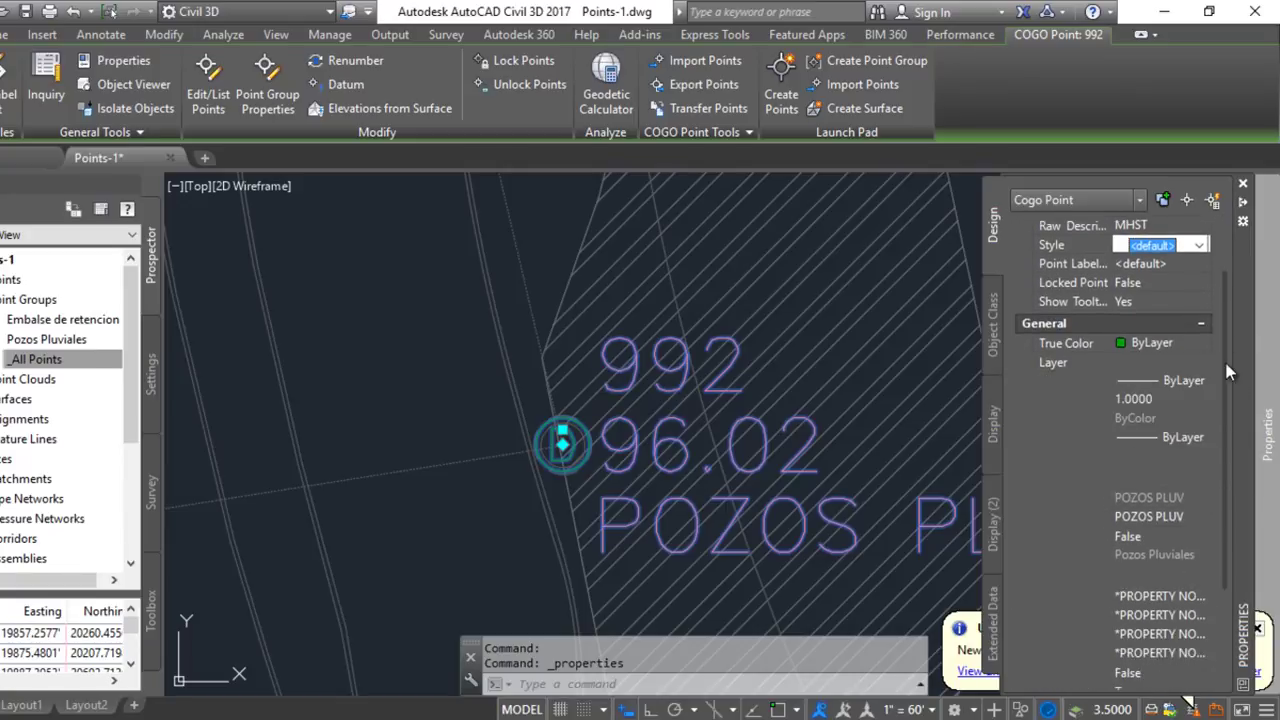
pyautogui.scroll(-5, 1230, 282)
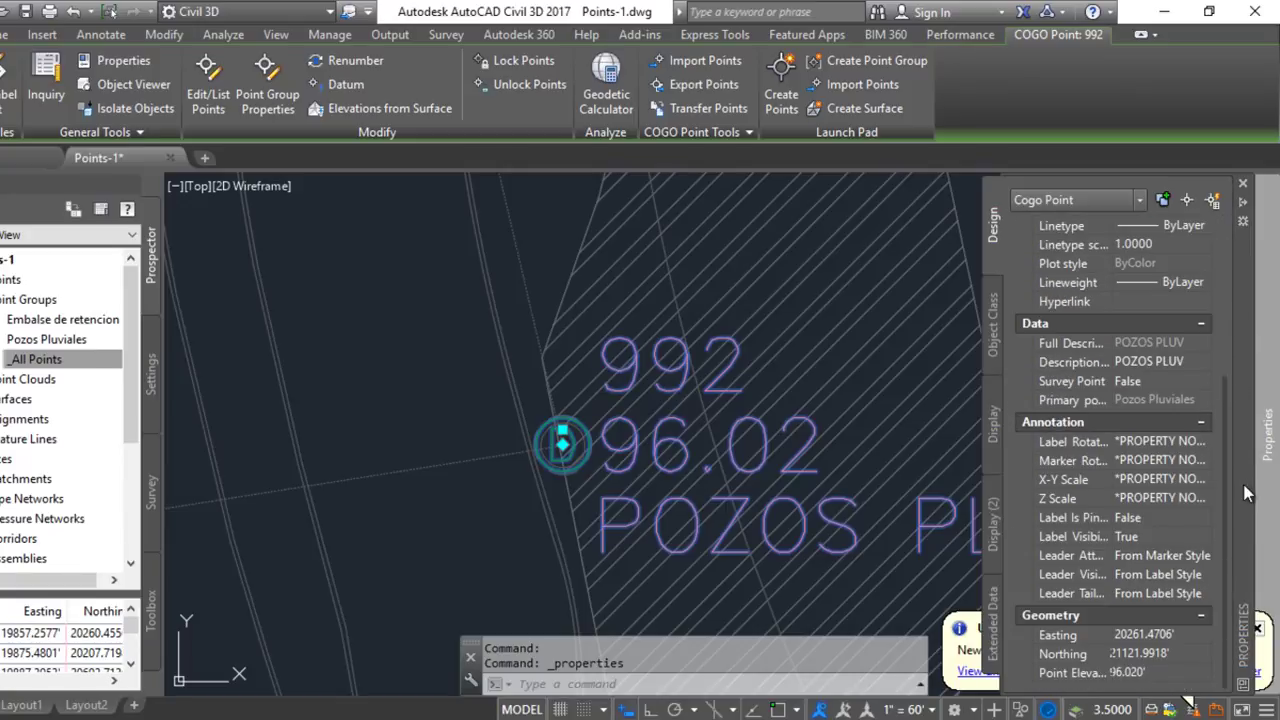
pyautogui.scroll(5, 1230, 282)
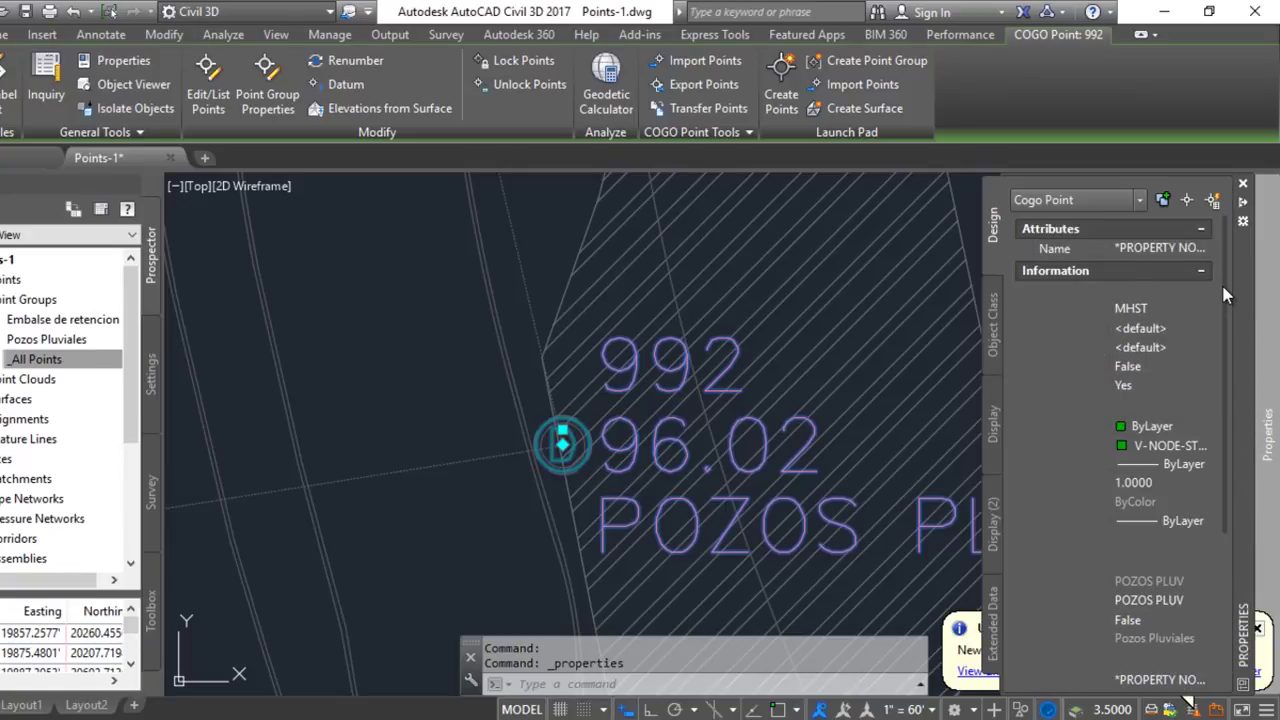
pyautogui.click(1180, 328)
pyautogui.click(1201, 329)
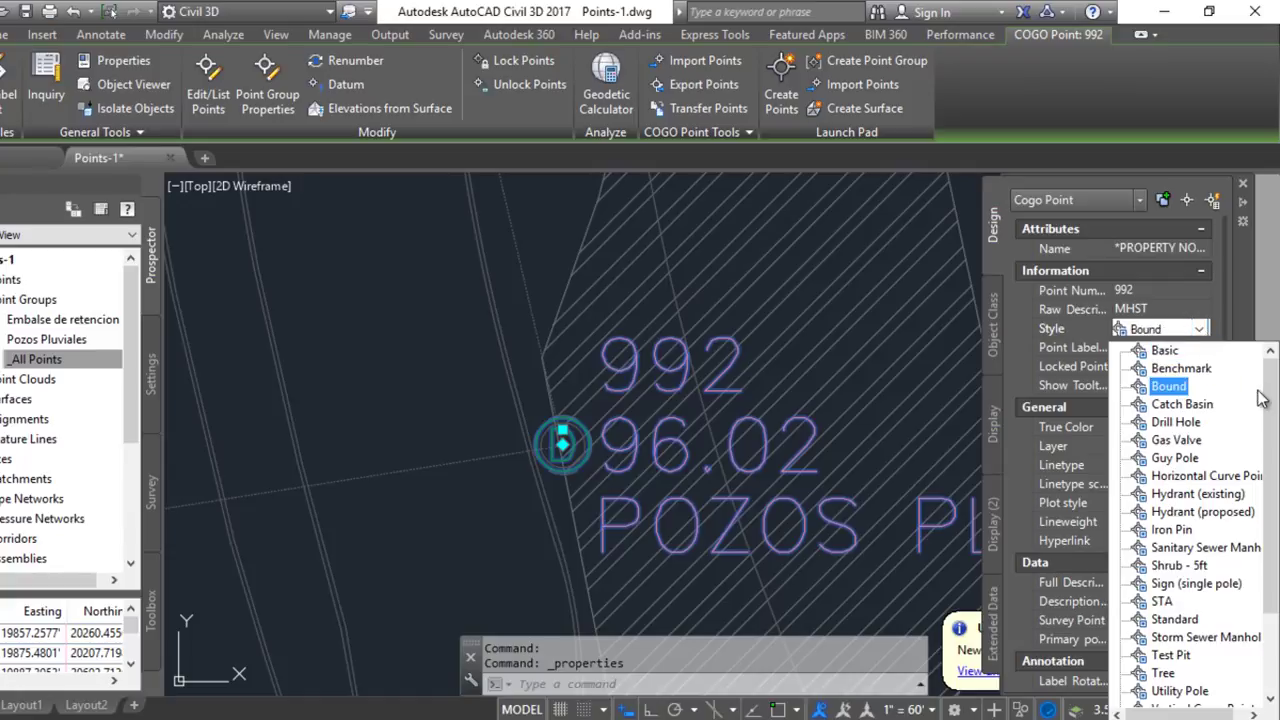
pyautogui.click(1268, 422)
pyautogui.moveTo(1268, 422); pyautogui.dragTo(1266, 516)
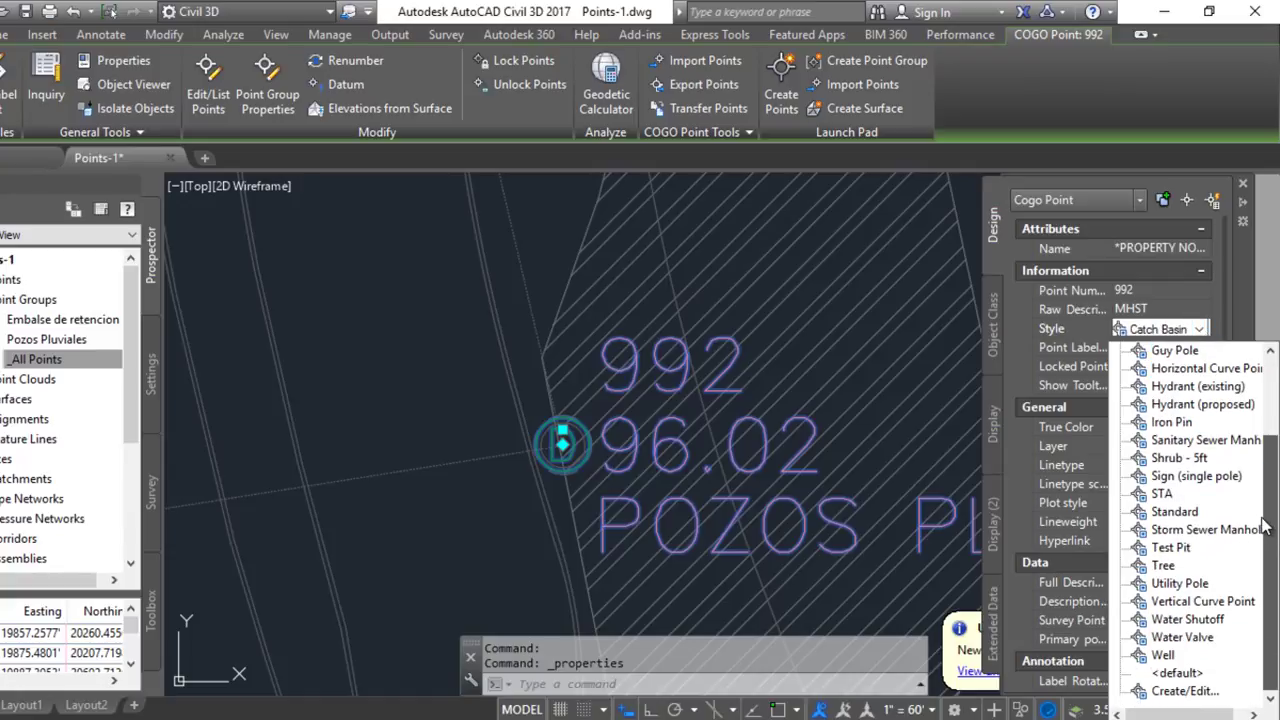
pyautogui.moveTo(1266, 520); pyautogui.dragTo(1276, 392)
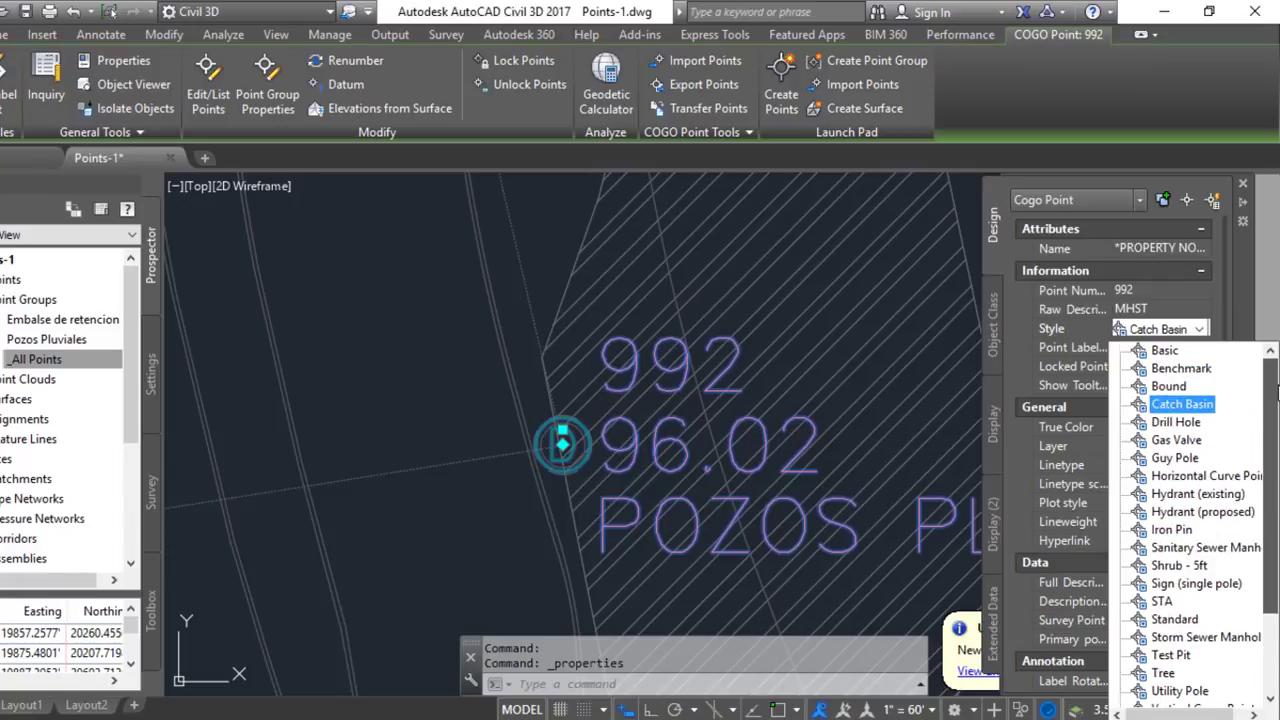
pyautogui.scroll(-1, 1272, 415)
pyautogui.scroll(1, 1230, 412)
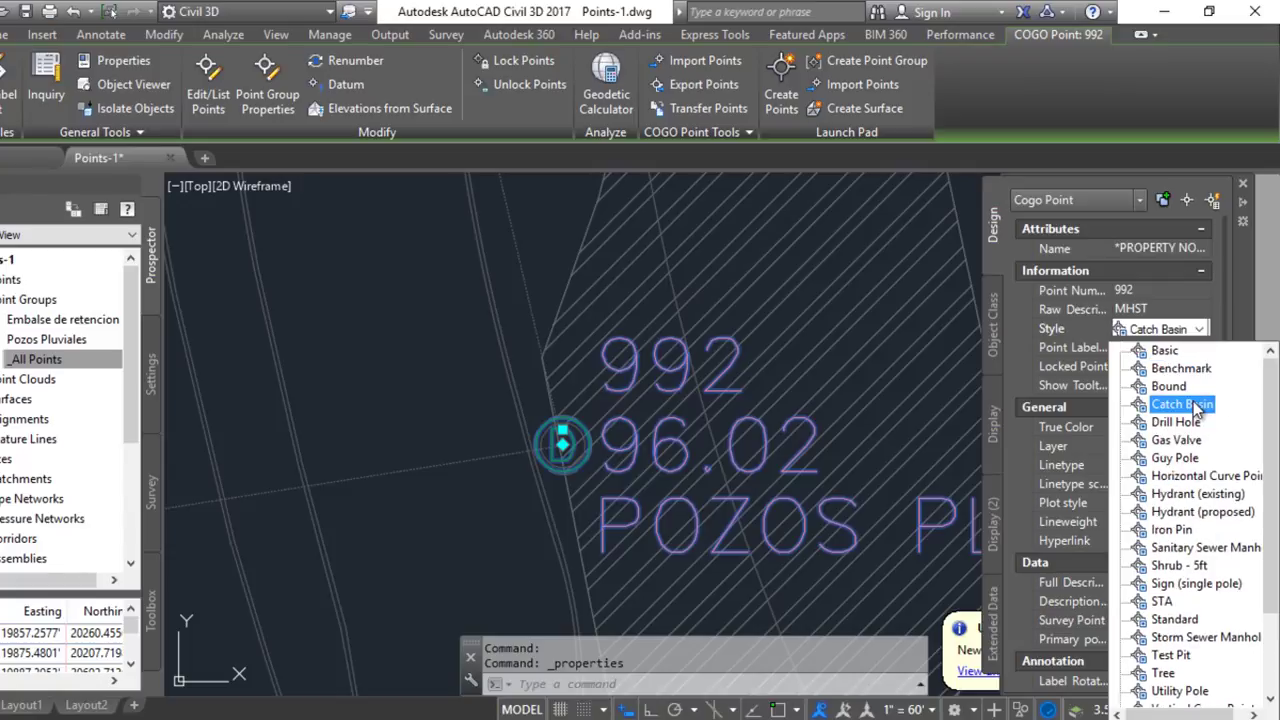
pyautogui.click(1184, 406)
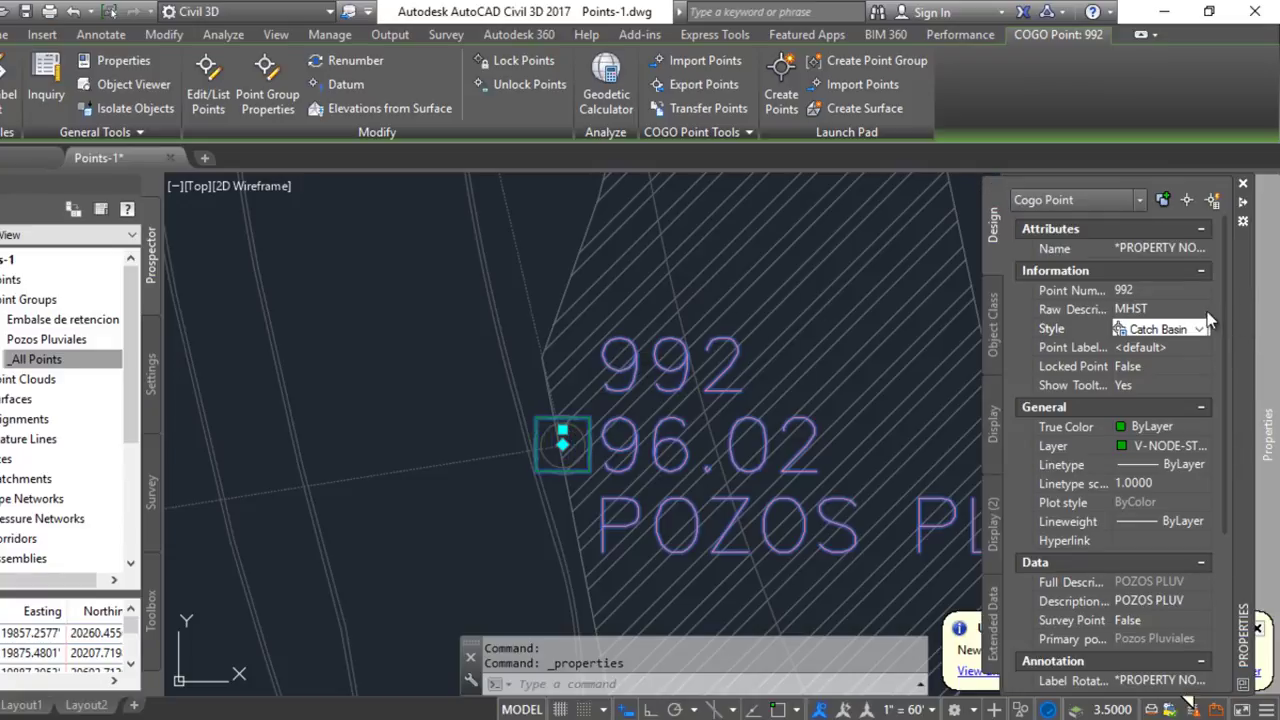
pyautogui.click(1244, 205)
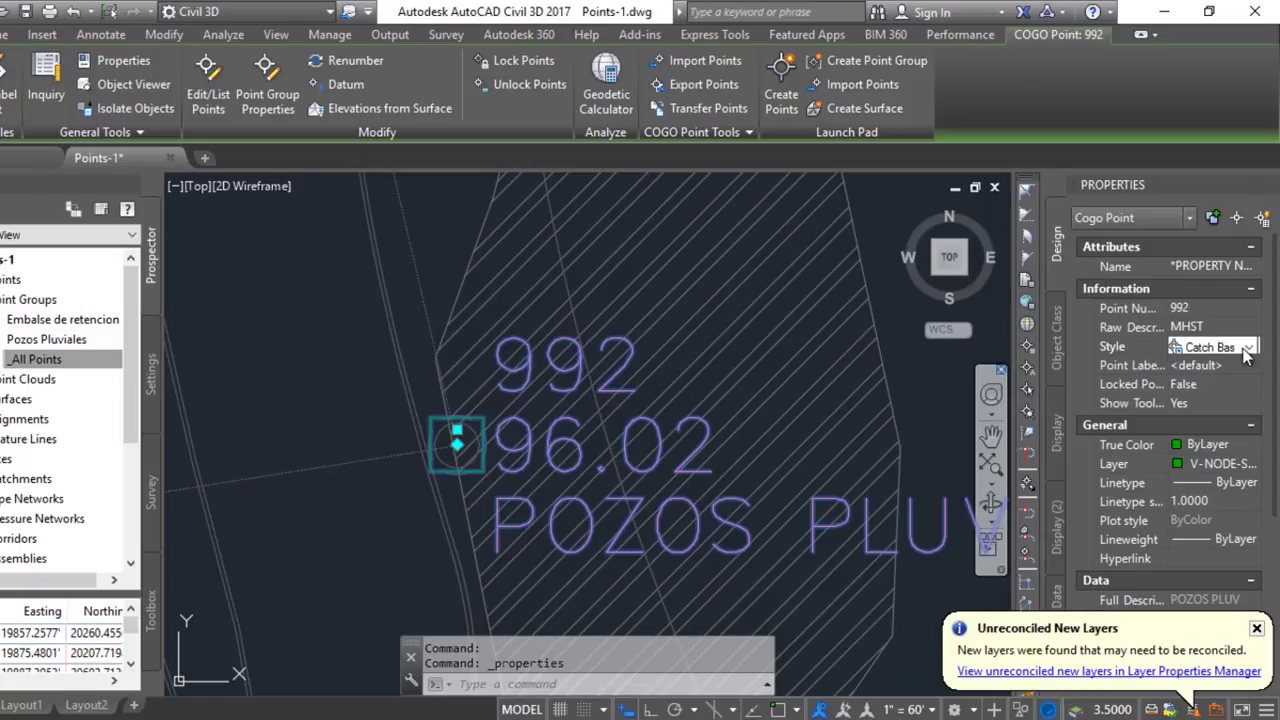
# Try Elevation Only and Description Only label styles on point 992, then settle on Standard.
pyautogui.click(1210, 365)
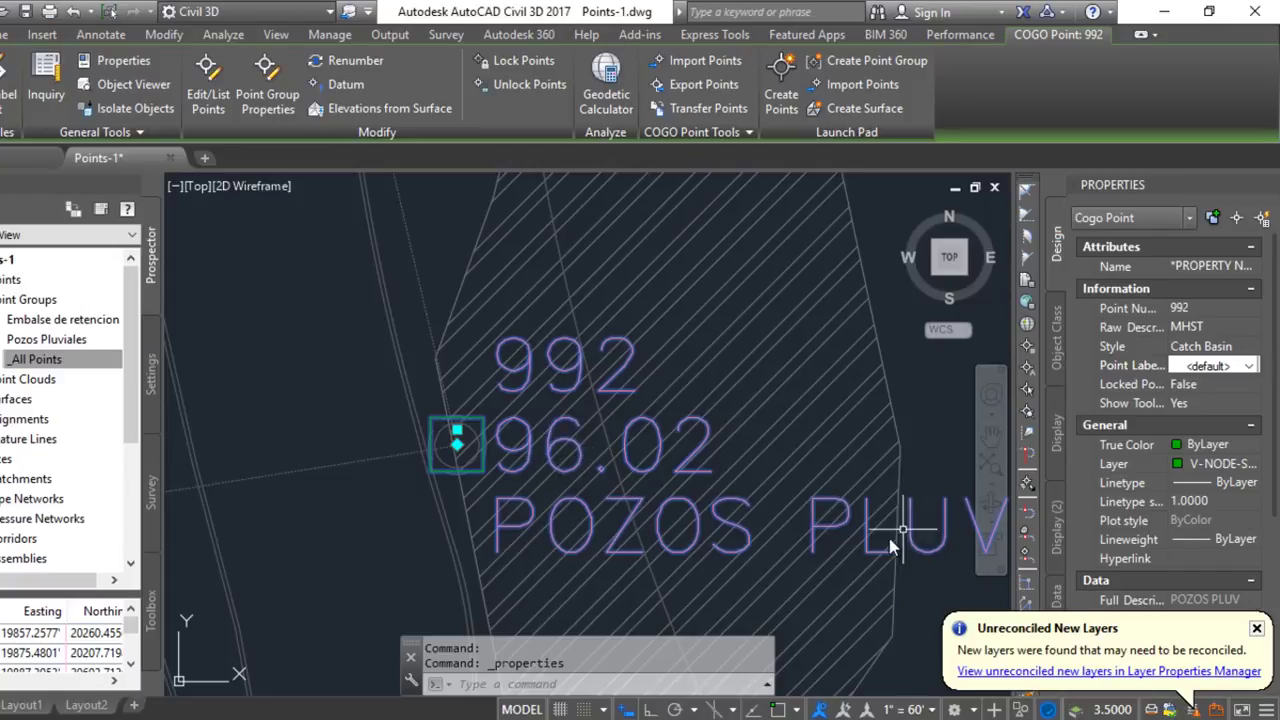
pyautogui.click(1249, 366)
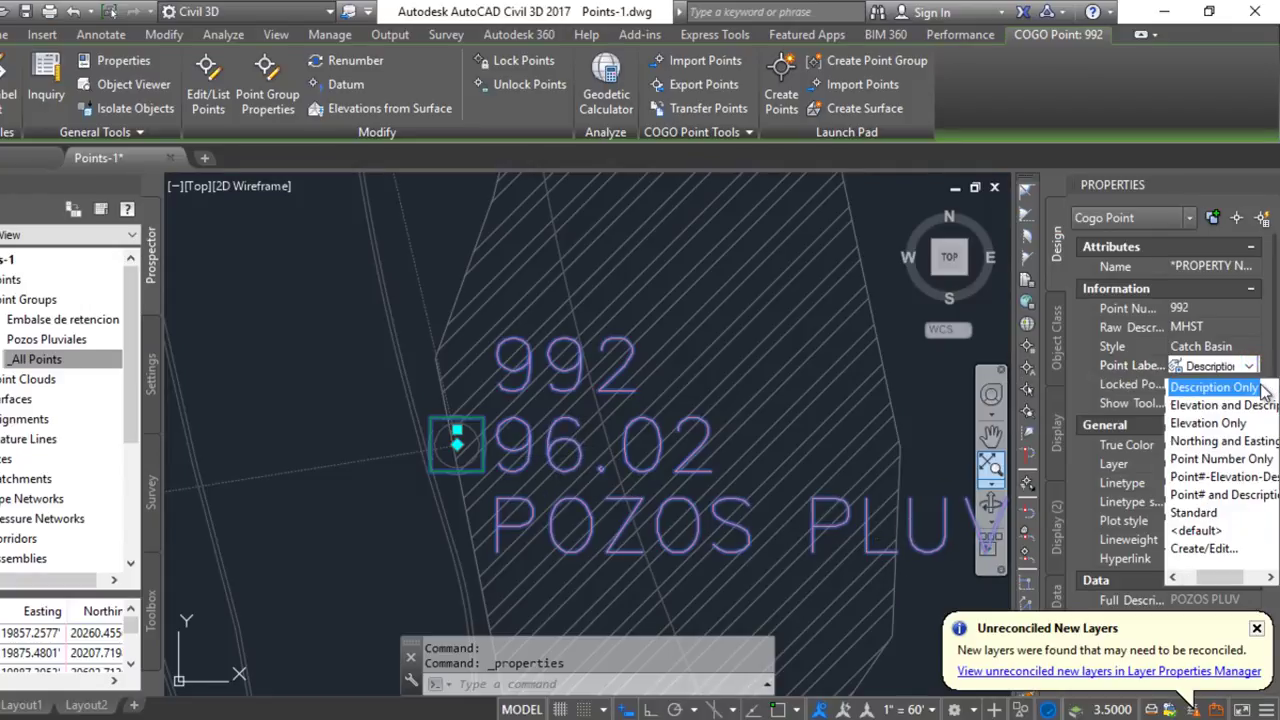
pyautogui.click(1213, 484)
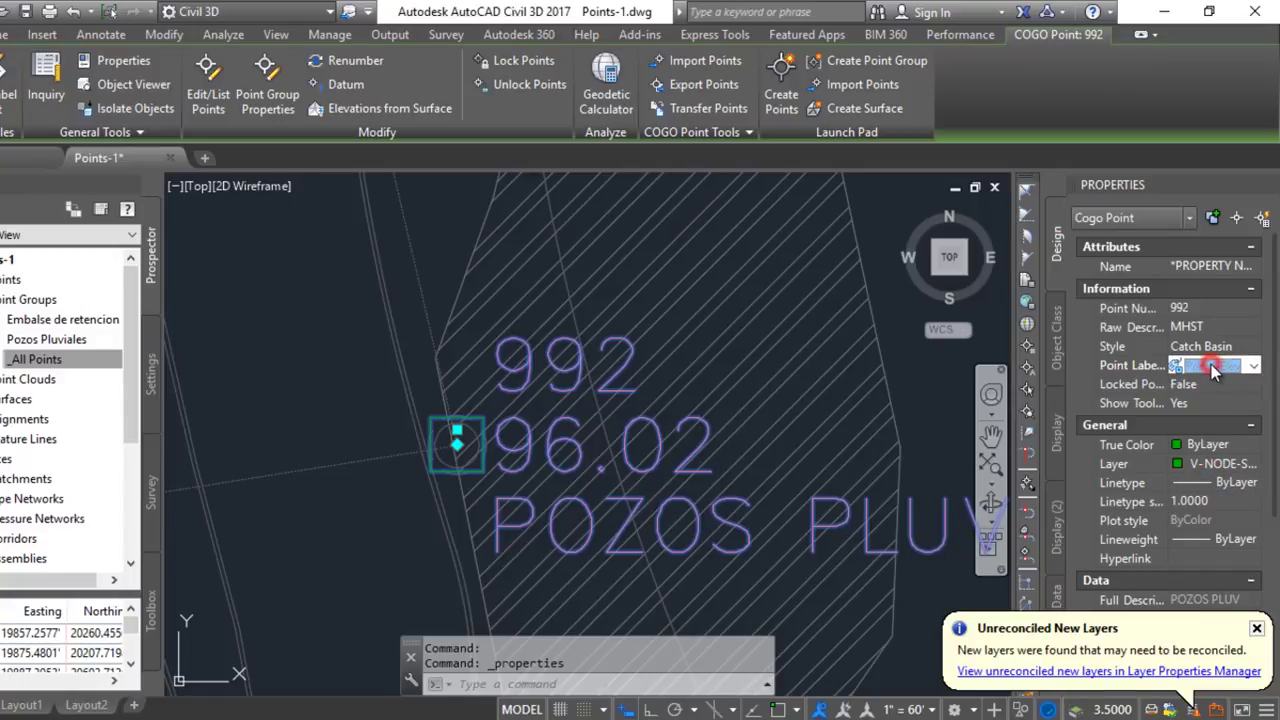
pyautogui.click(1215, 368)
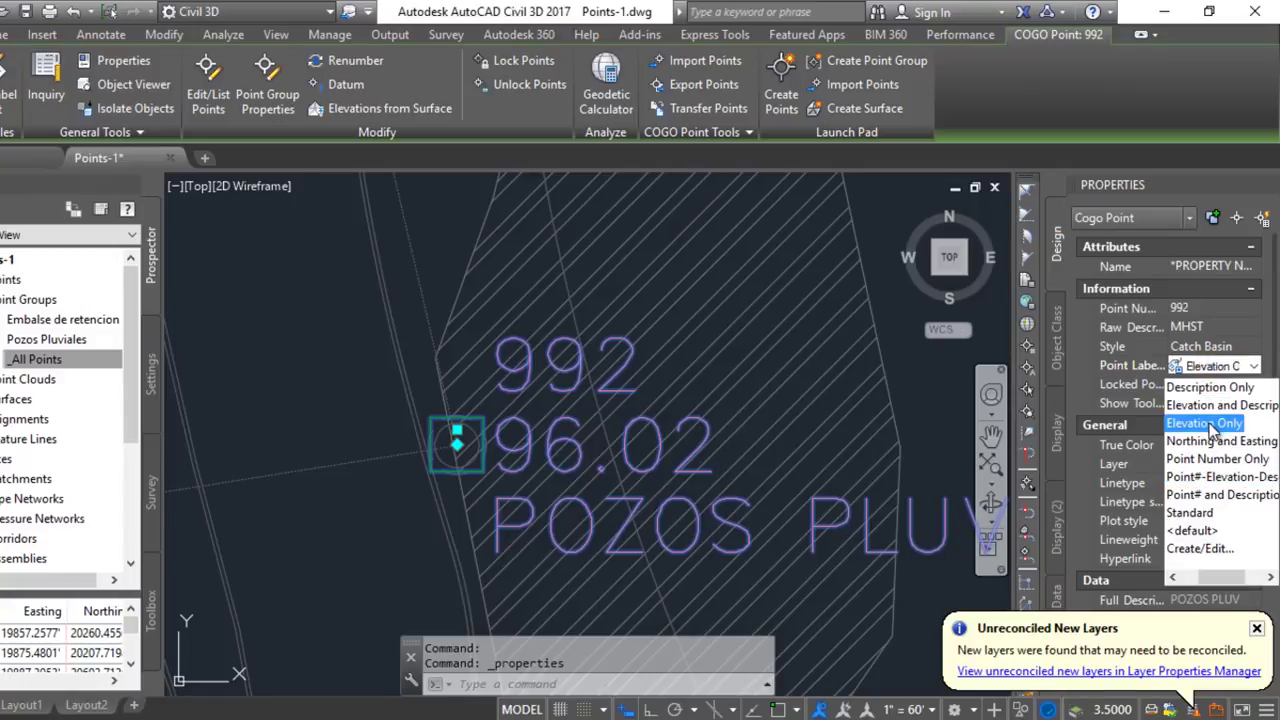
pyautogui.click(1213, 426)
pyautogui.click(1228, 368)
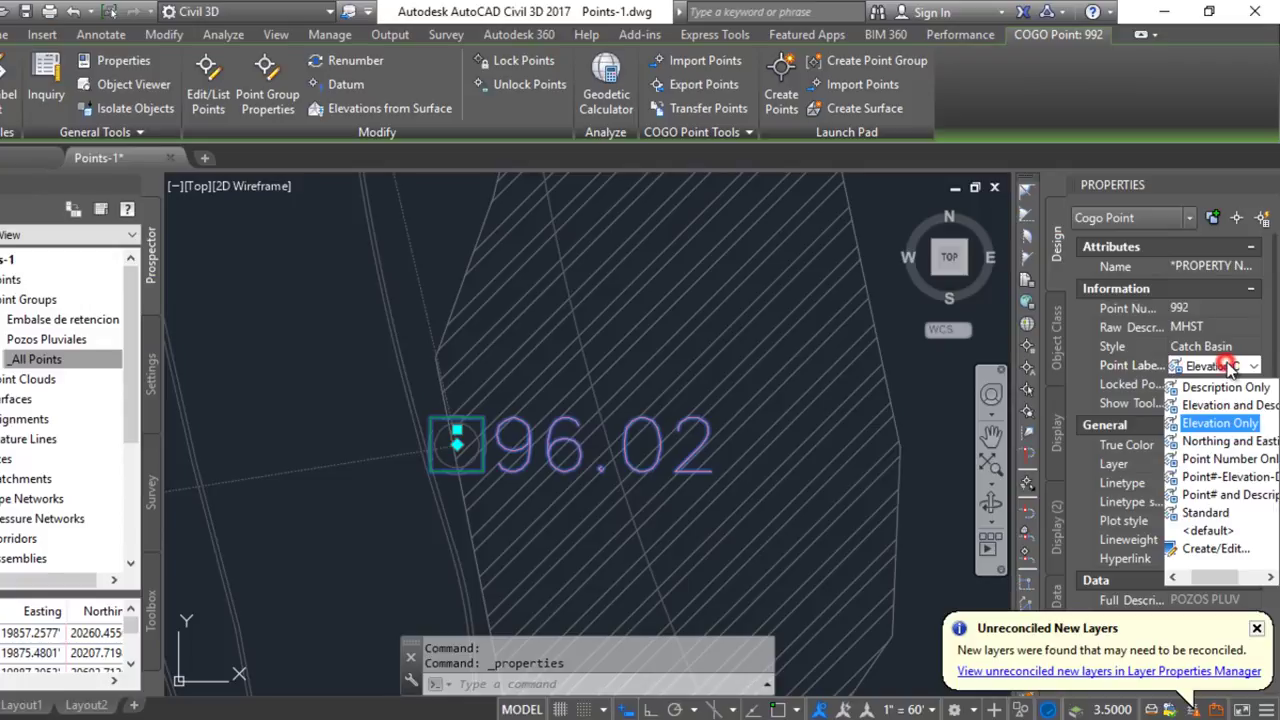
pyautogui.click(1212, 388)
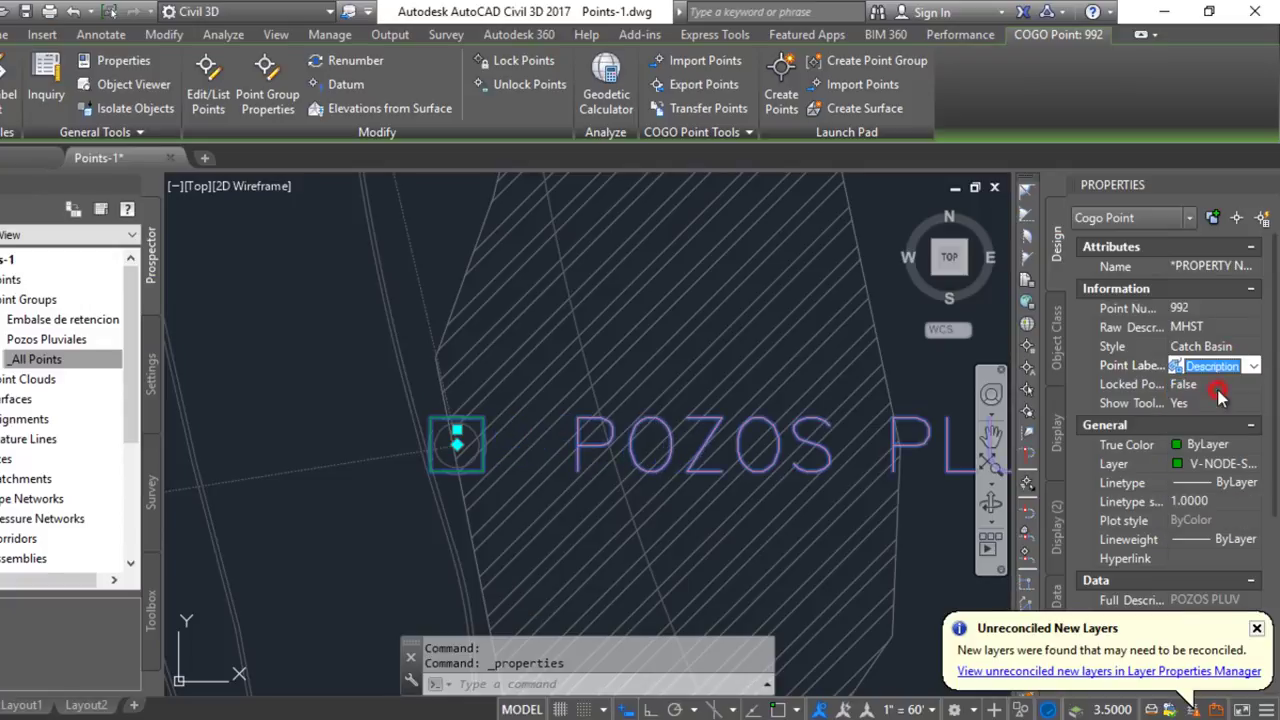
pyautogui.click(1214, 368)
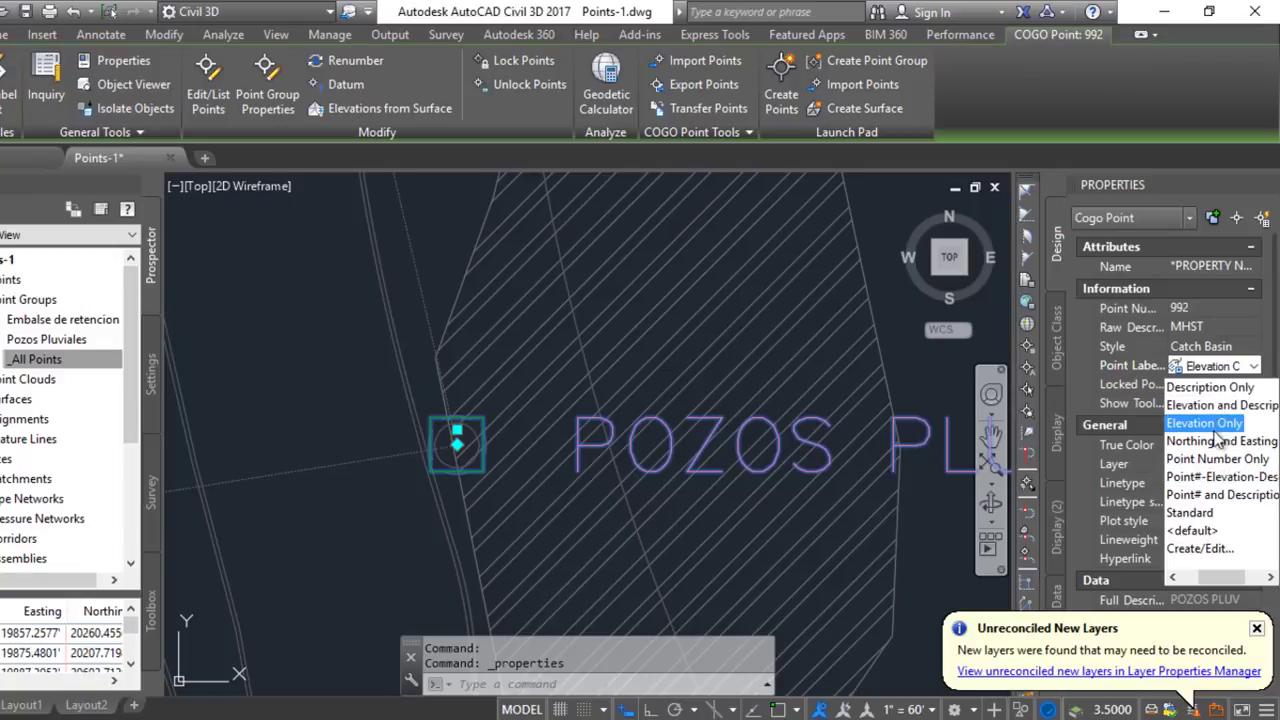
pyautogui.click(1213, 515)
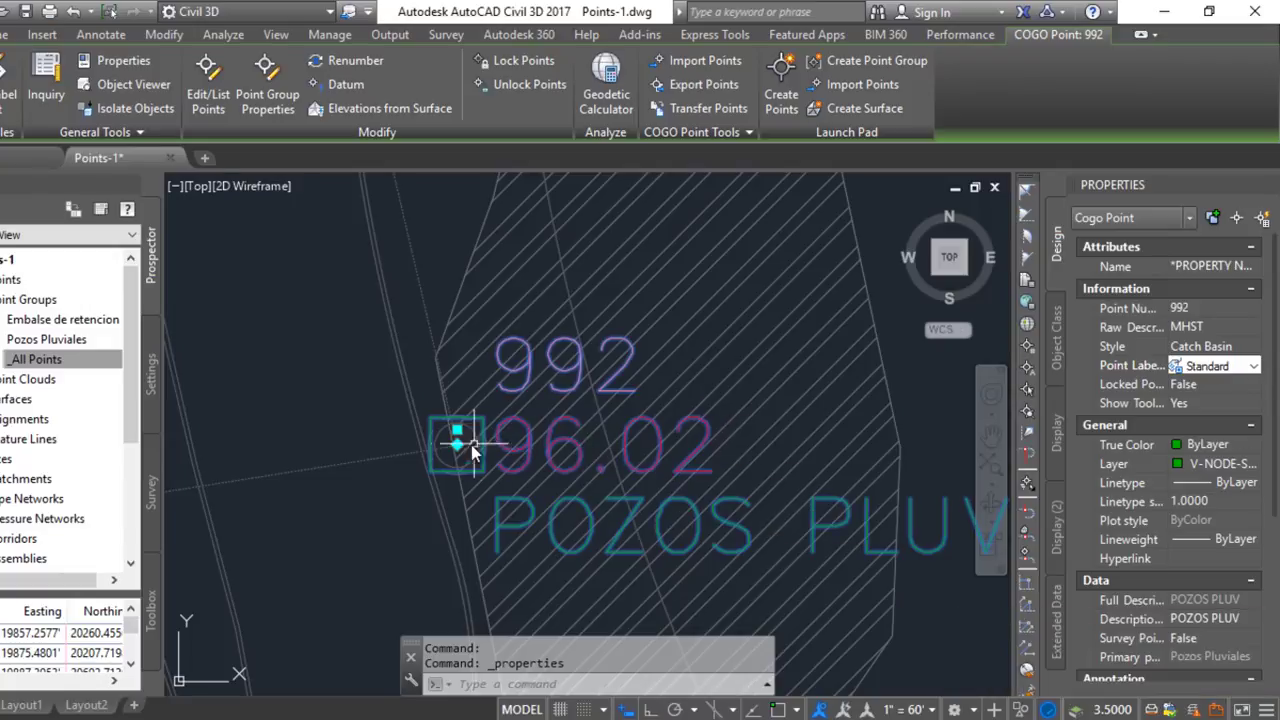
pyautogui.moveTo(457, 443)
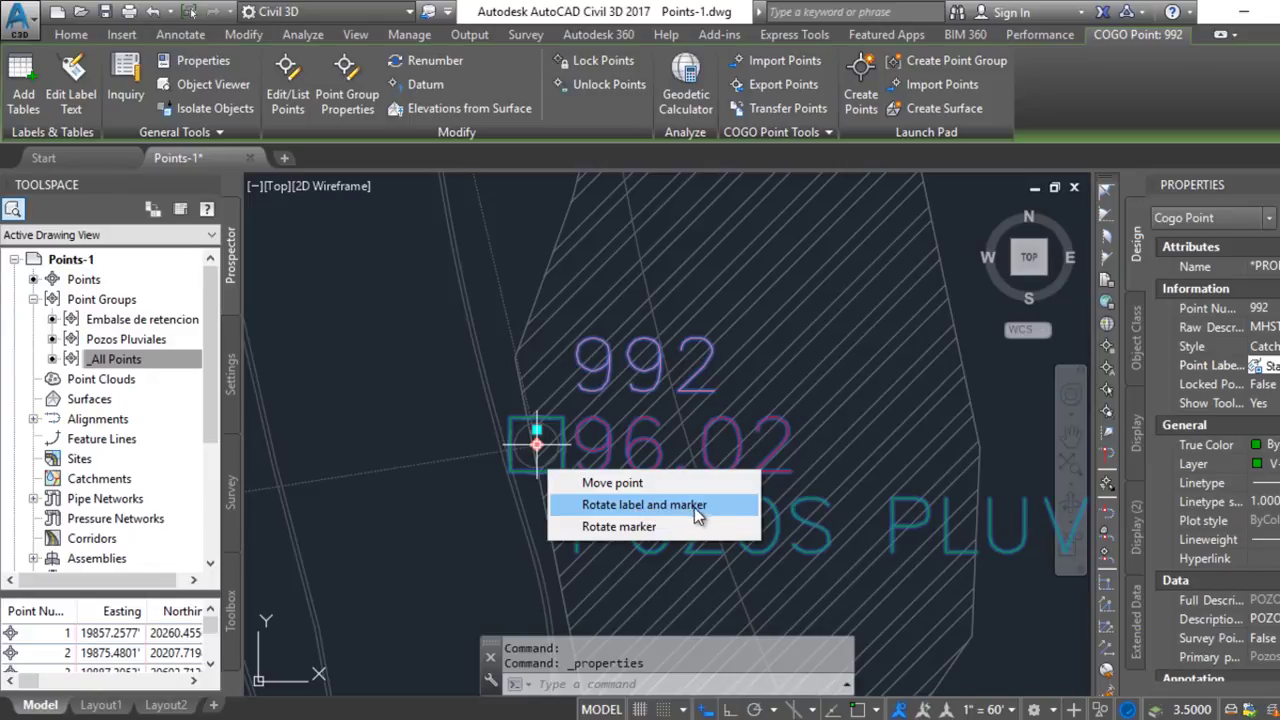
# Rotate point 992's label and marker to run along the hatched area's edge.
pyautogui.click(686, 507)
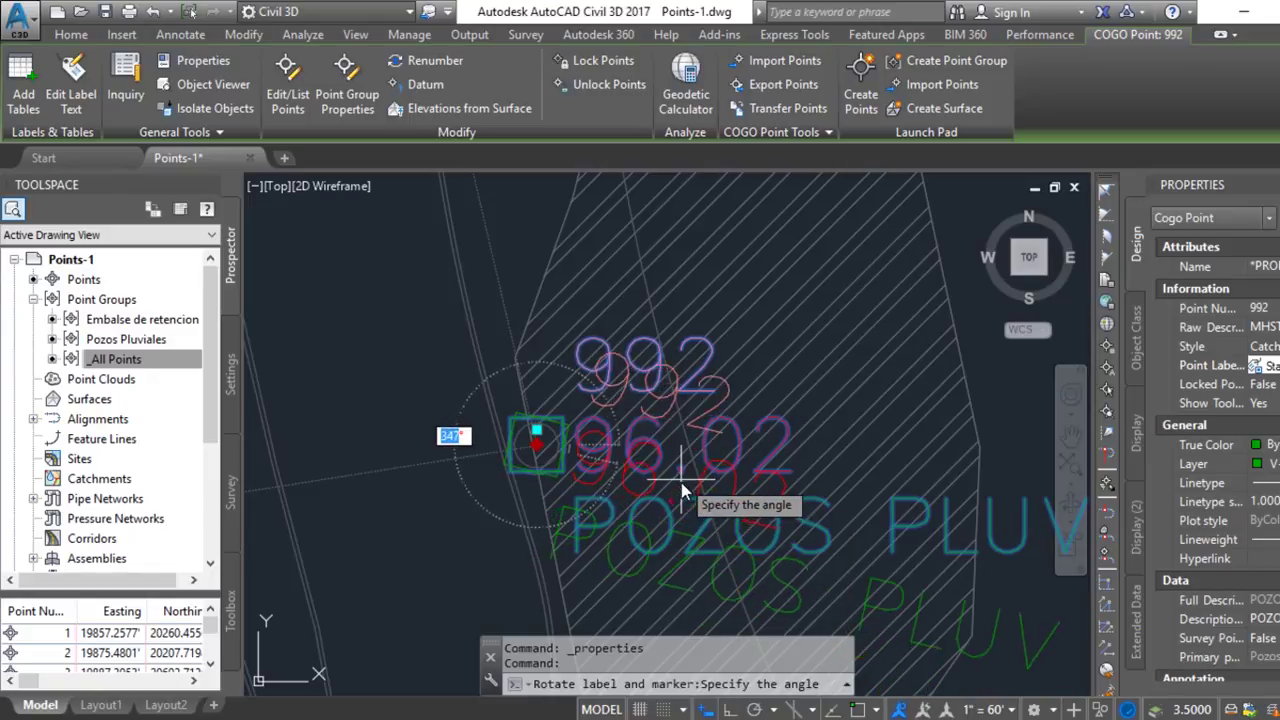
pyautogui.moveTo(731, 517); pyautogui.dragTo(758, 357, button='middle')
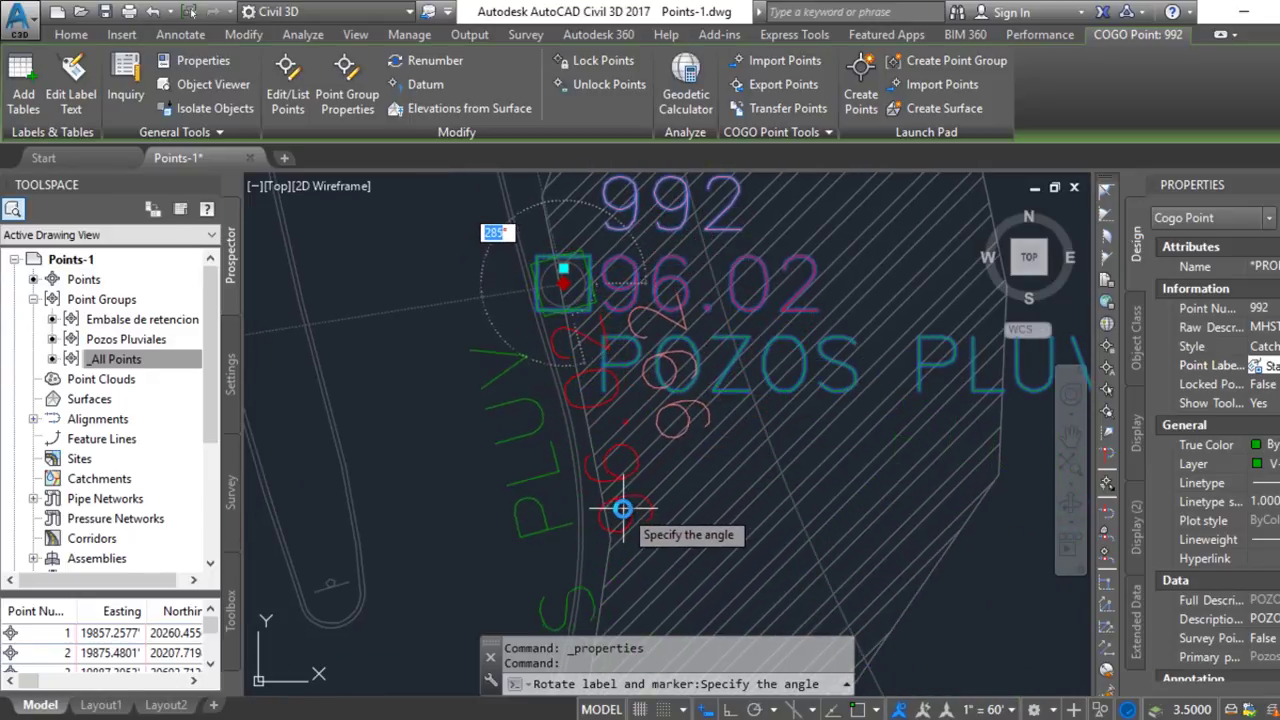
pyautogui.scroll(-3, 630, 493)
pyautogui.moveTo(630, 493); pyautogui.dragTo(614, 396, button='middle')
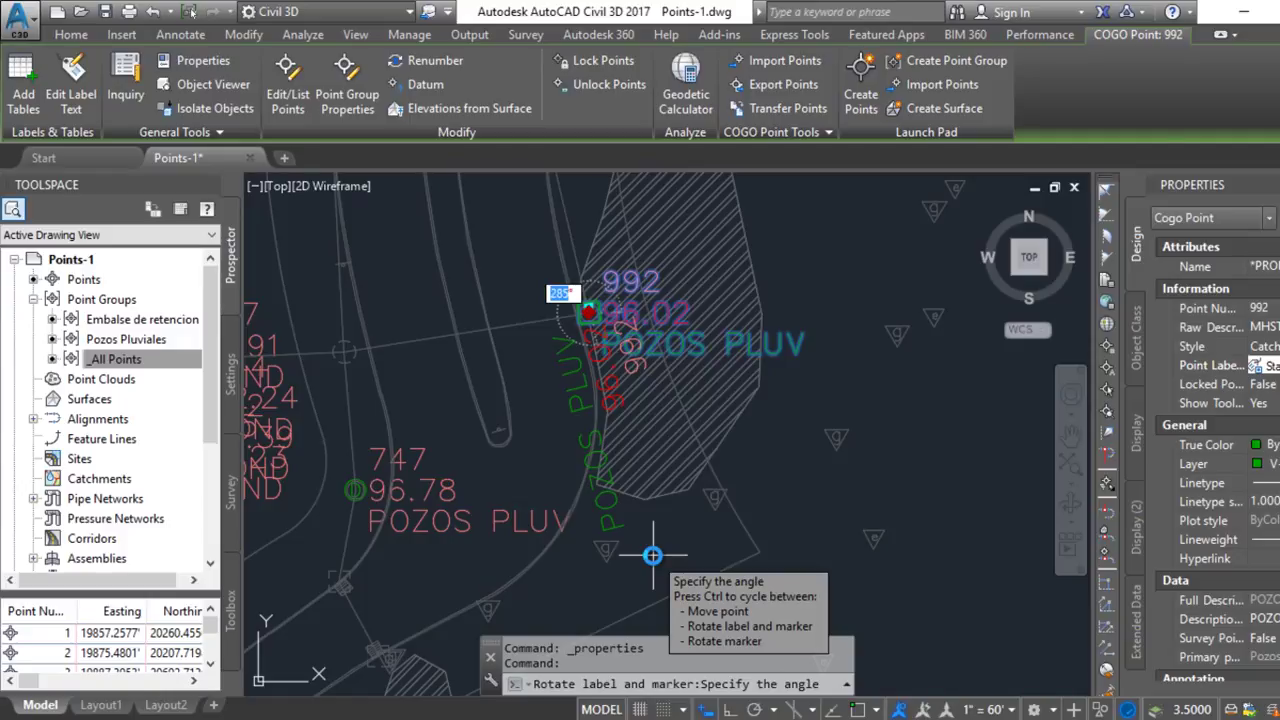
pyautogui.click(652, 555)
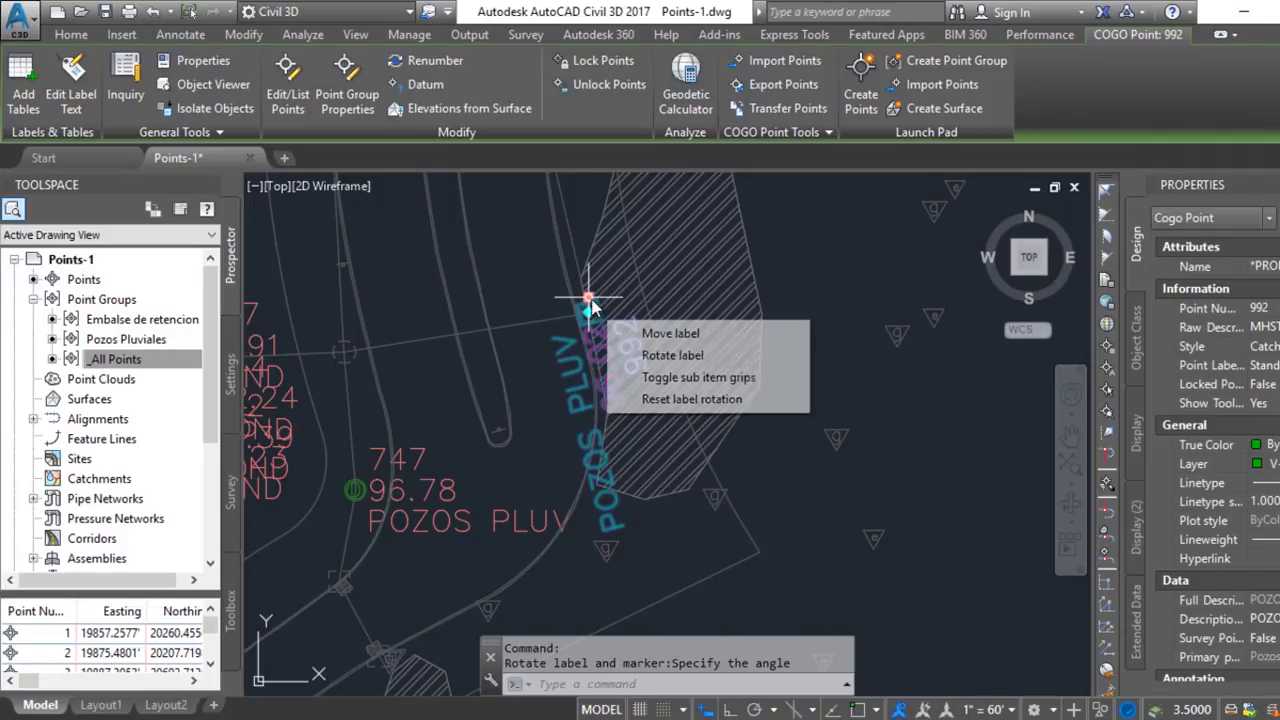
pyautogui.moveTo(588, 311)
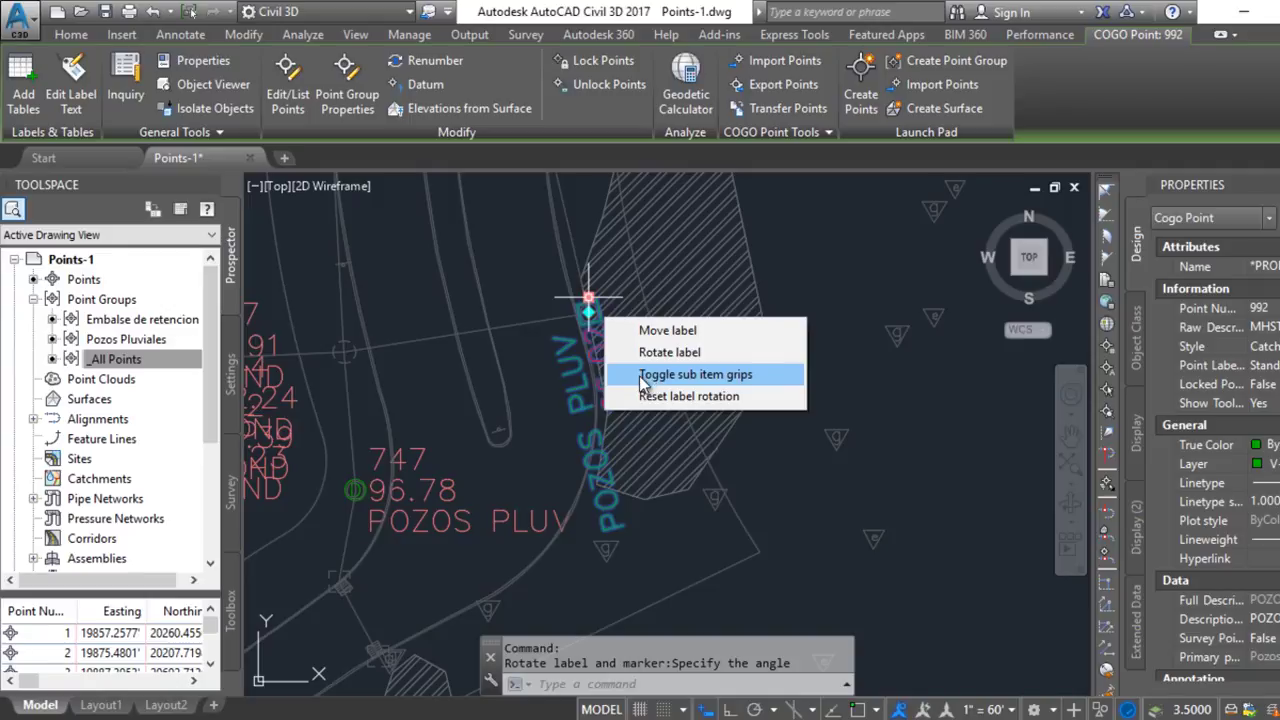
# Toggle sub-item grips and move point 992's label left of the point with a leader.
pyautogui.click(652, 382)
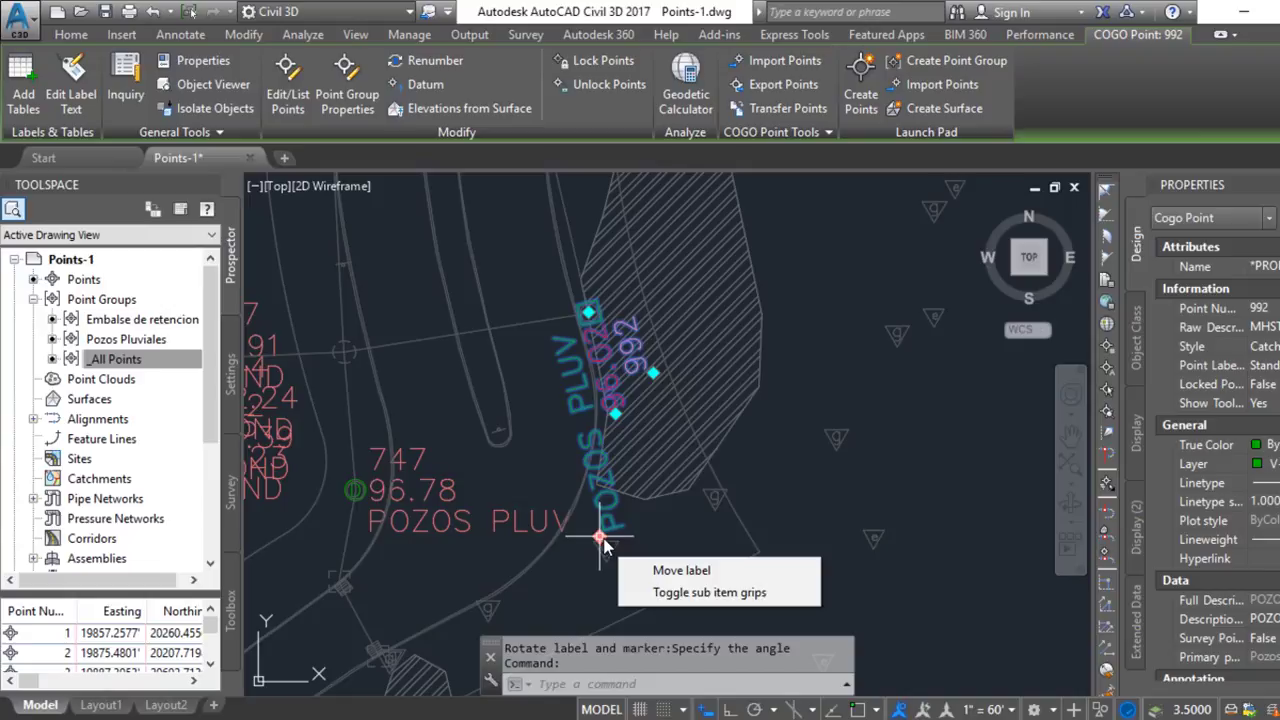
pyautogui.click(676, 571)
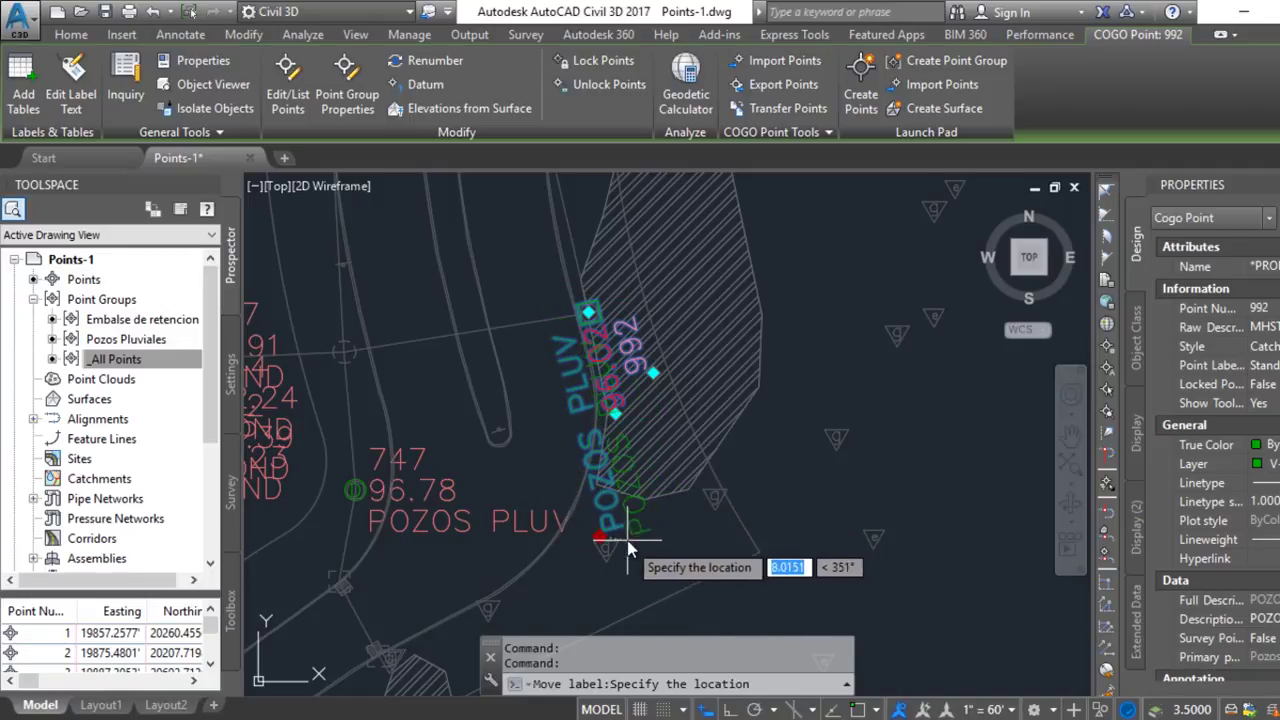
pyautogui.click(606, 527)
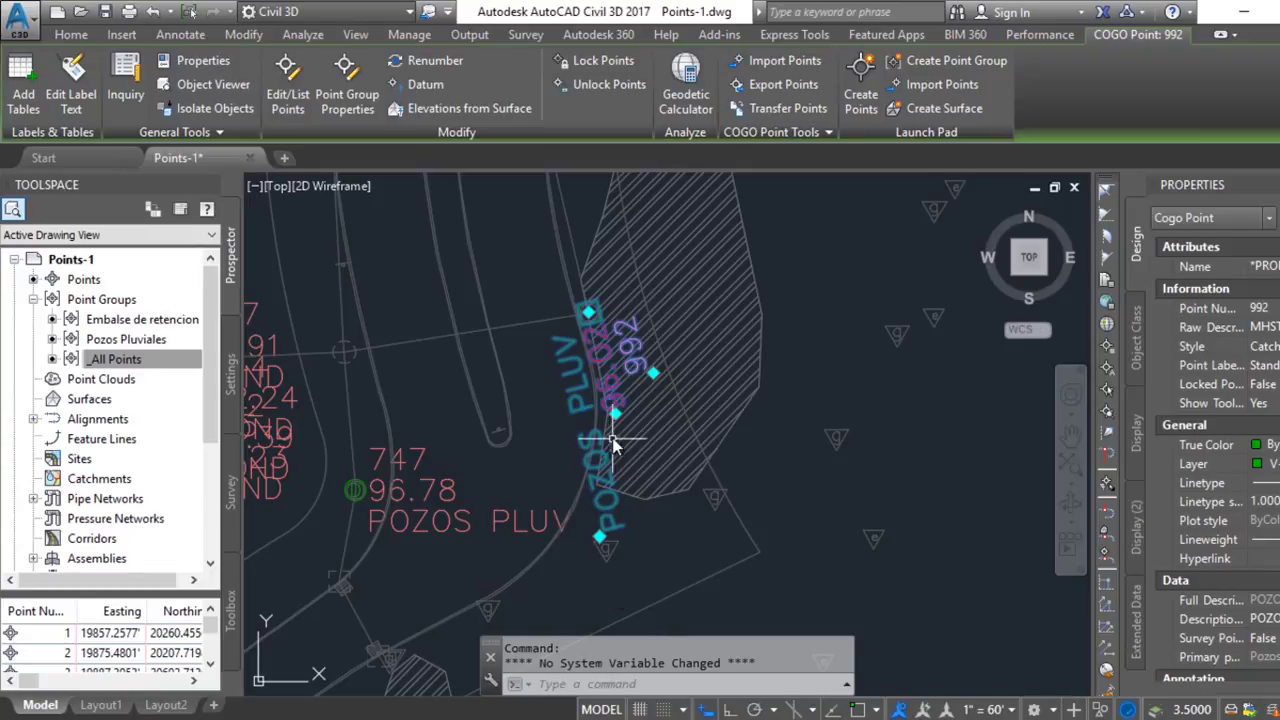
pyautogui.moveTo(615, 413)
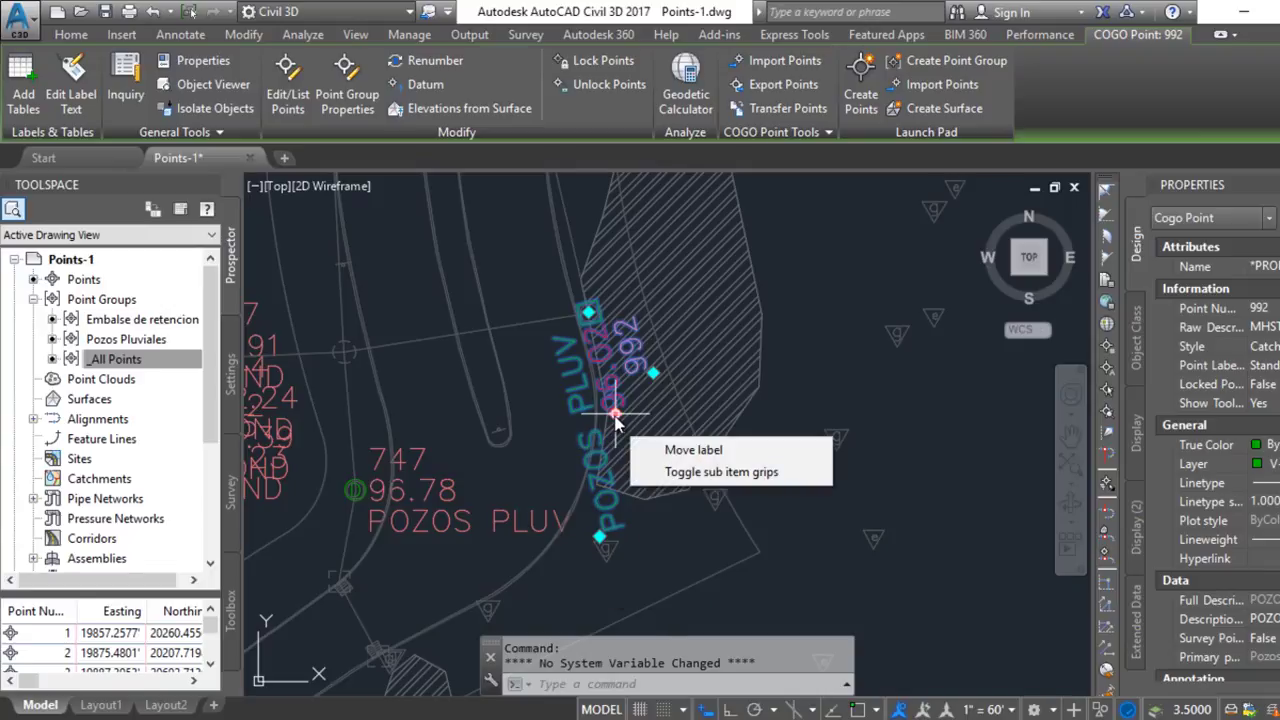
pyautogui.click(701, 478)
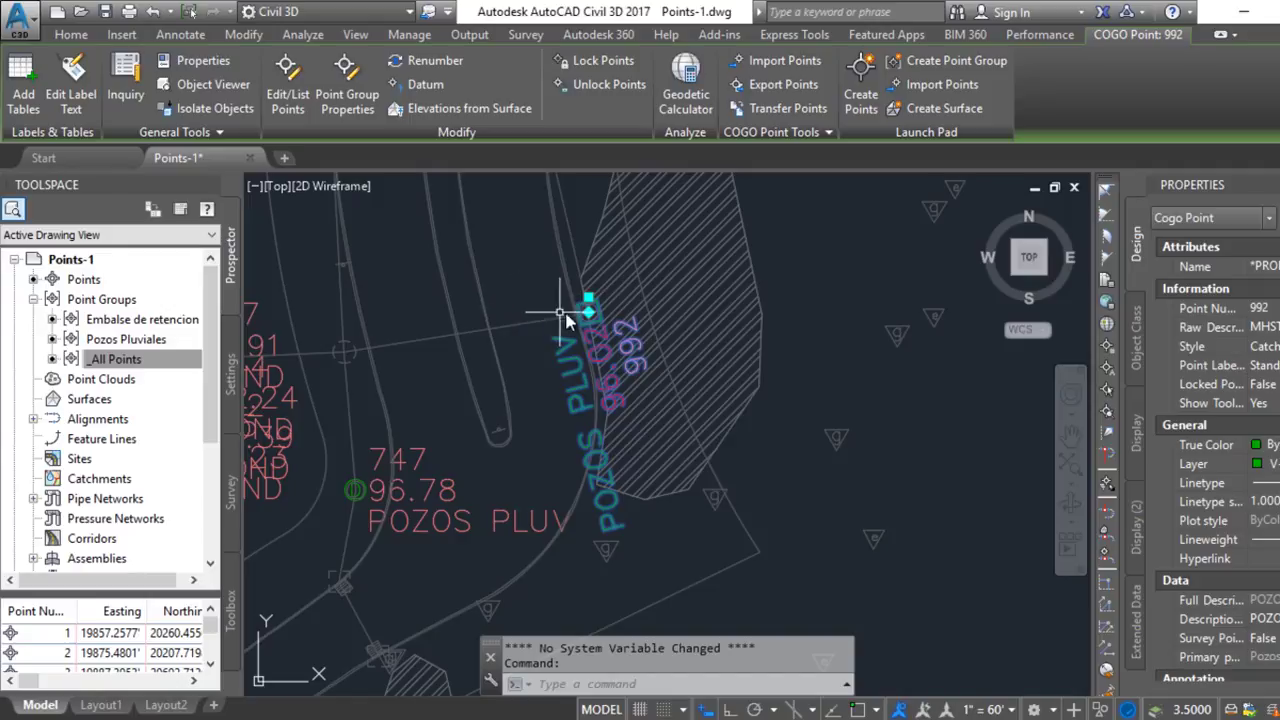
pyautogui.moveTo(588, 313)
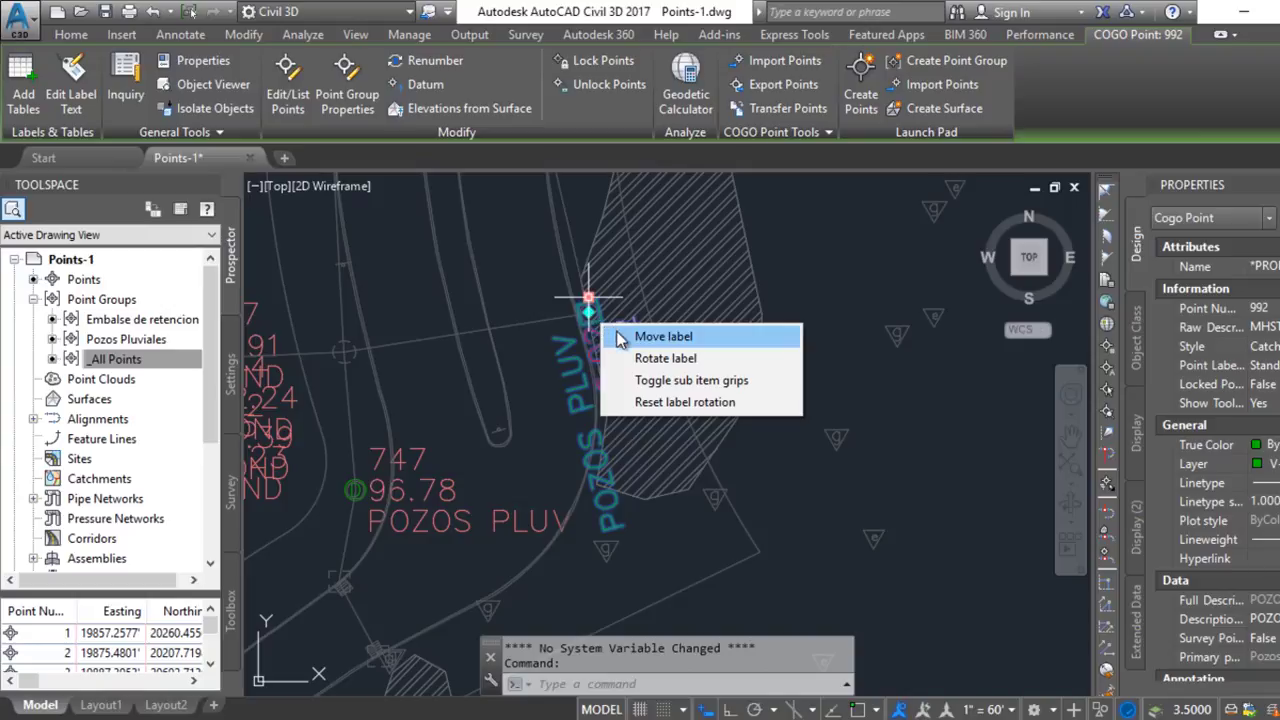
pyautogui.click(688, 344)
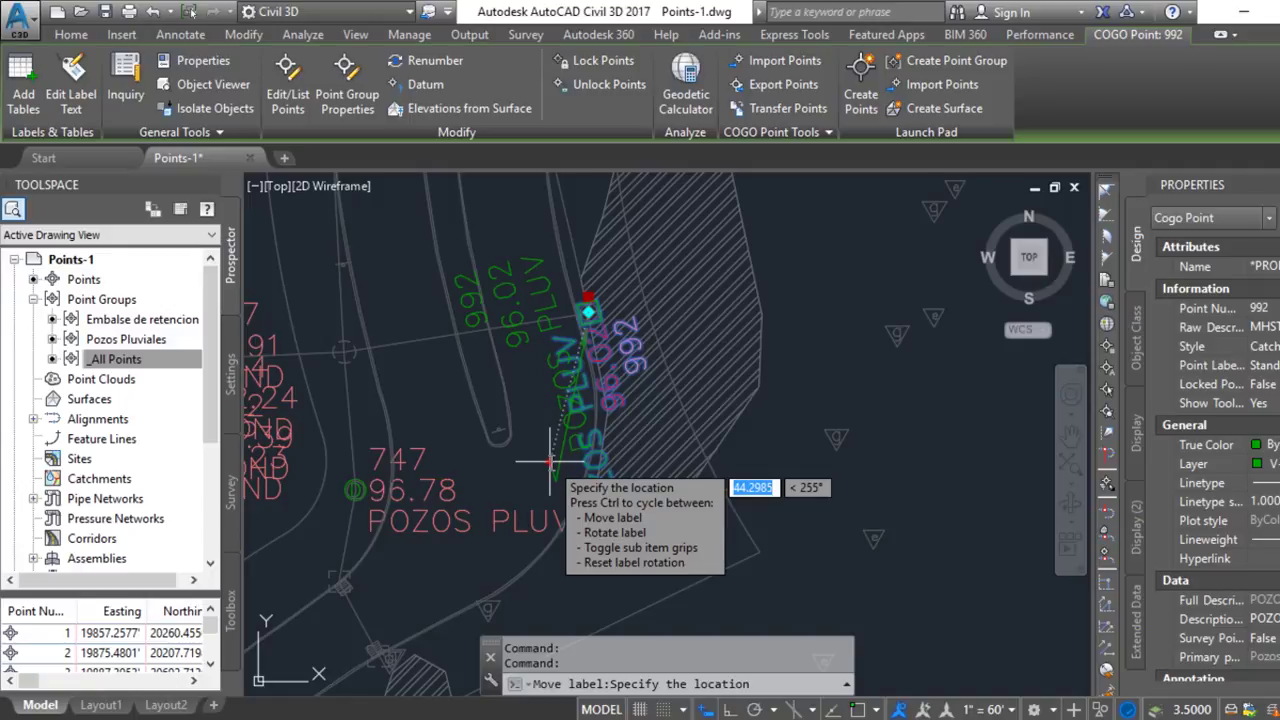
pyautogui.click(549, 462)
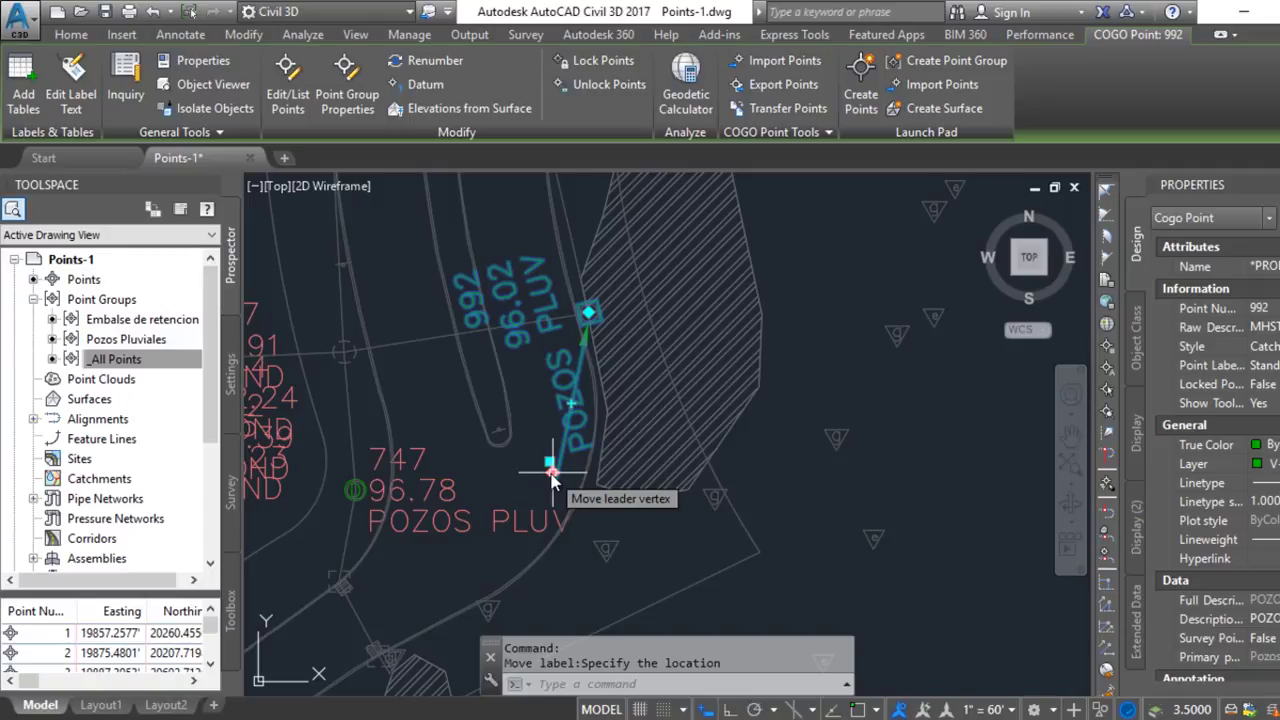
# Stretch the leader's bend point along the hatched pond edge, then deselect.
pyautogui.click(552, 472)
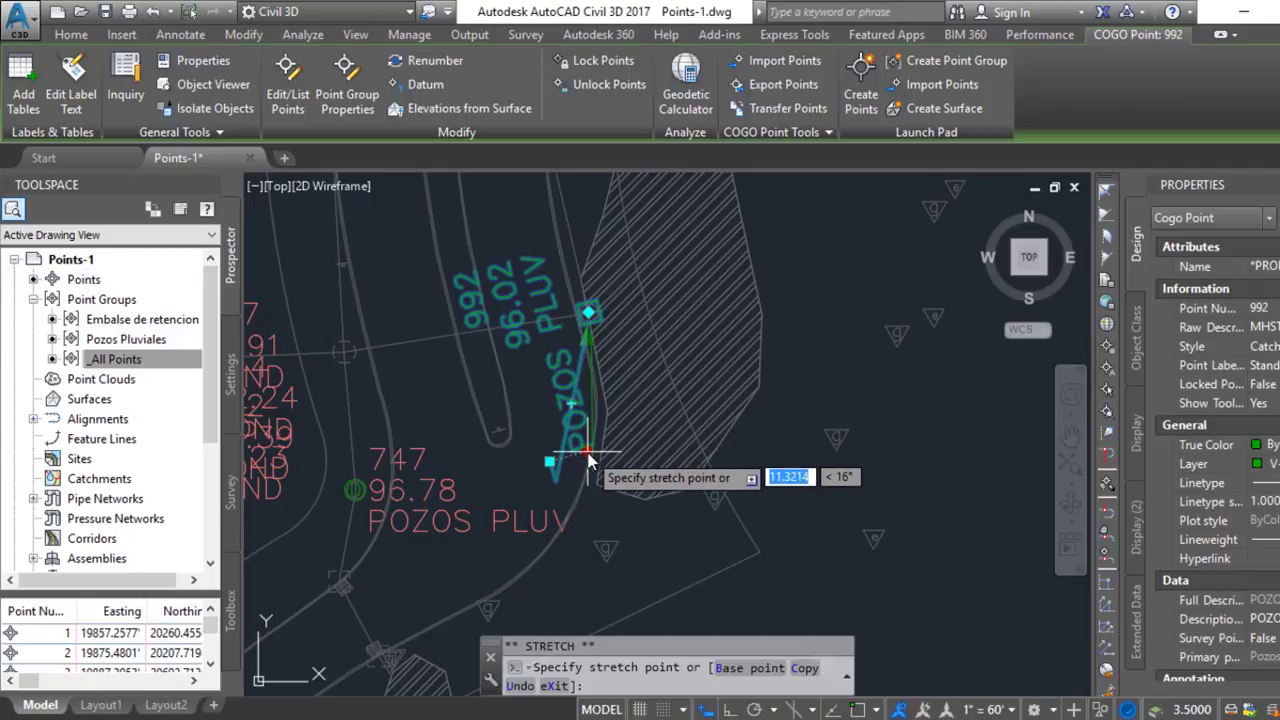
pyautogui.scroll(2, 583, 470)
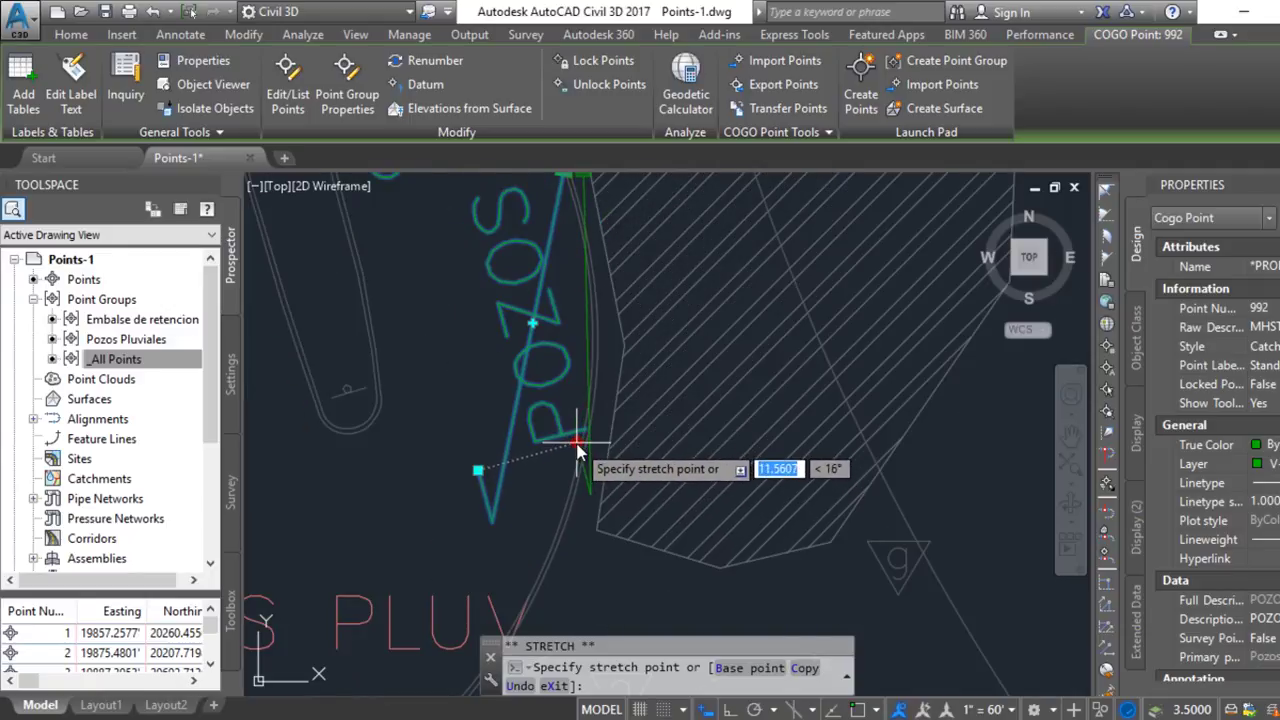
pyautogui.click(578, 448)
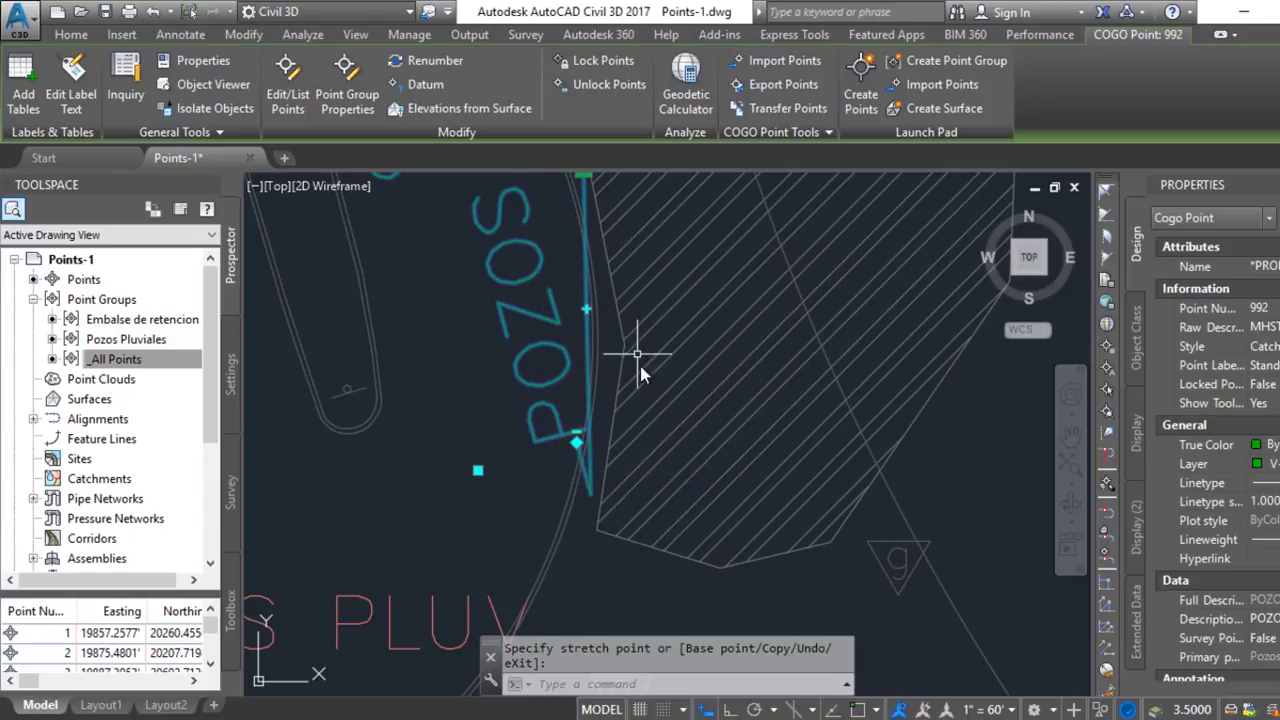
pyautogui.scroll(-2, 635, 405)
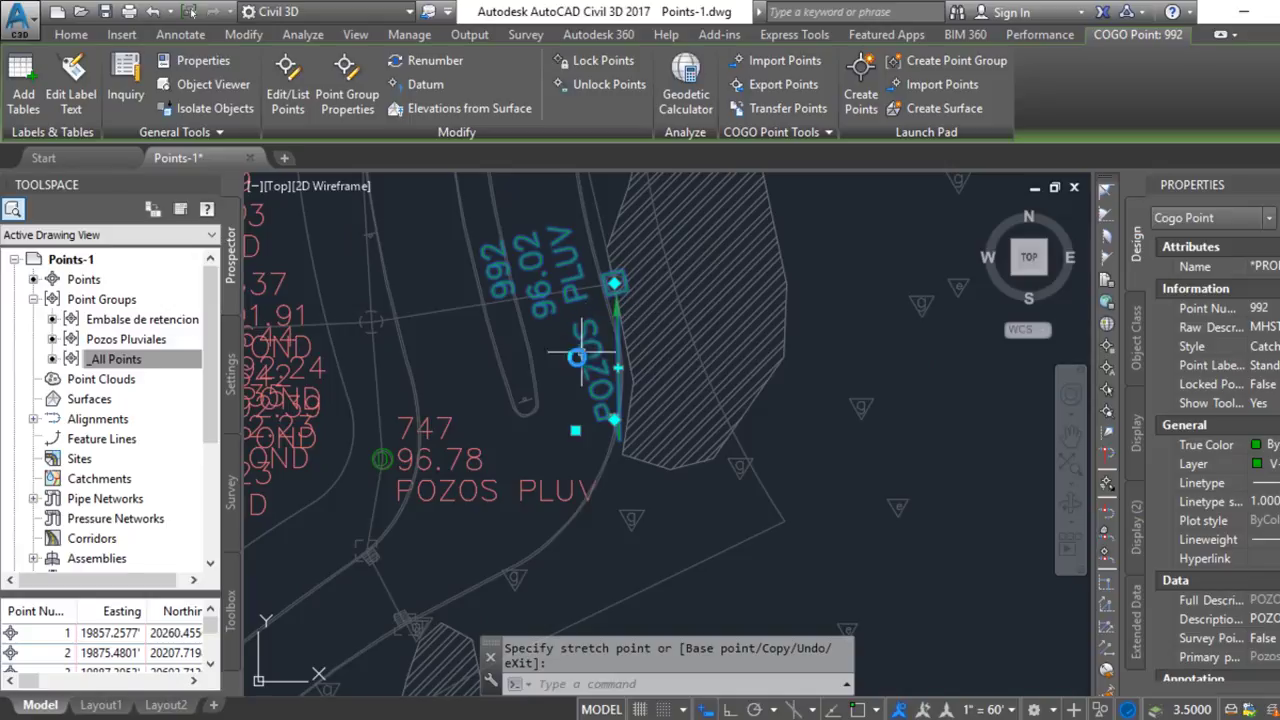
pyautogui.press('Escape')
pyautogui.press('Escape')
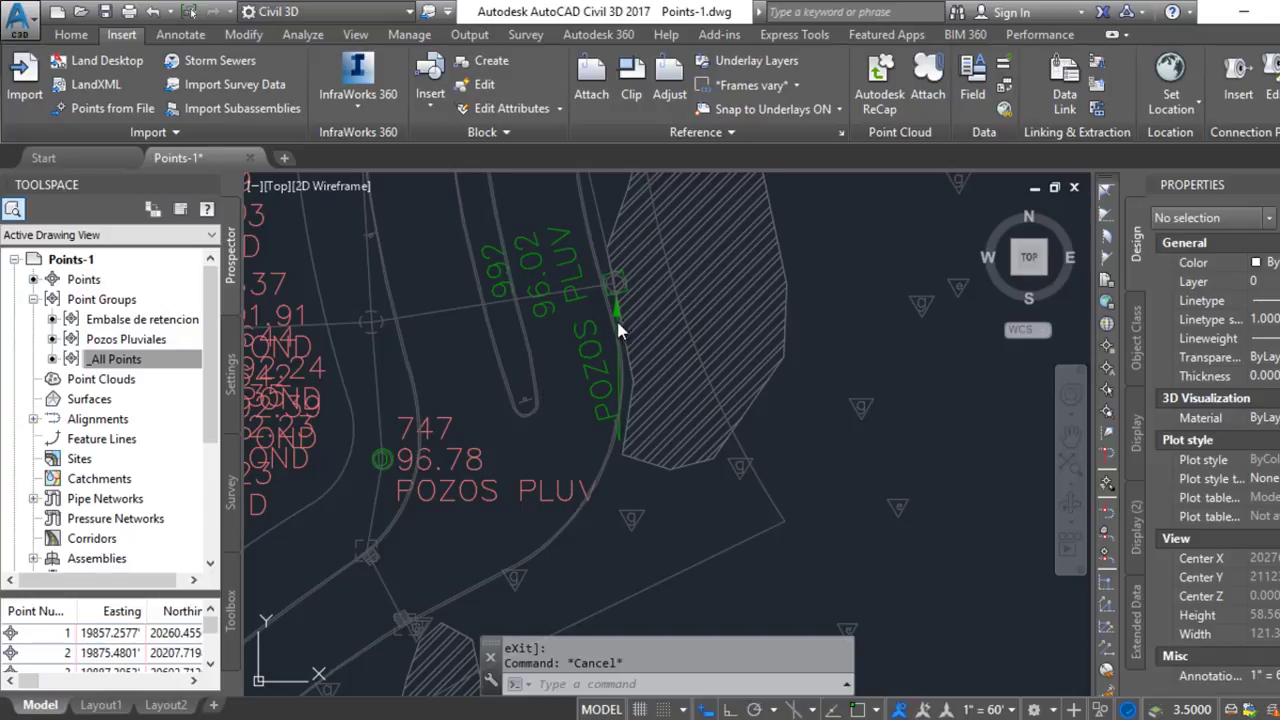
# Check point 992 and its label, deselect it, and zoom out and back in to review.
pyautogui.click(568, 297)
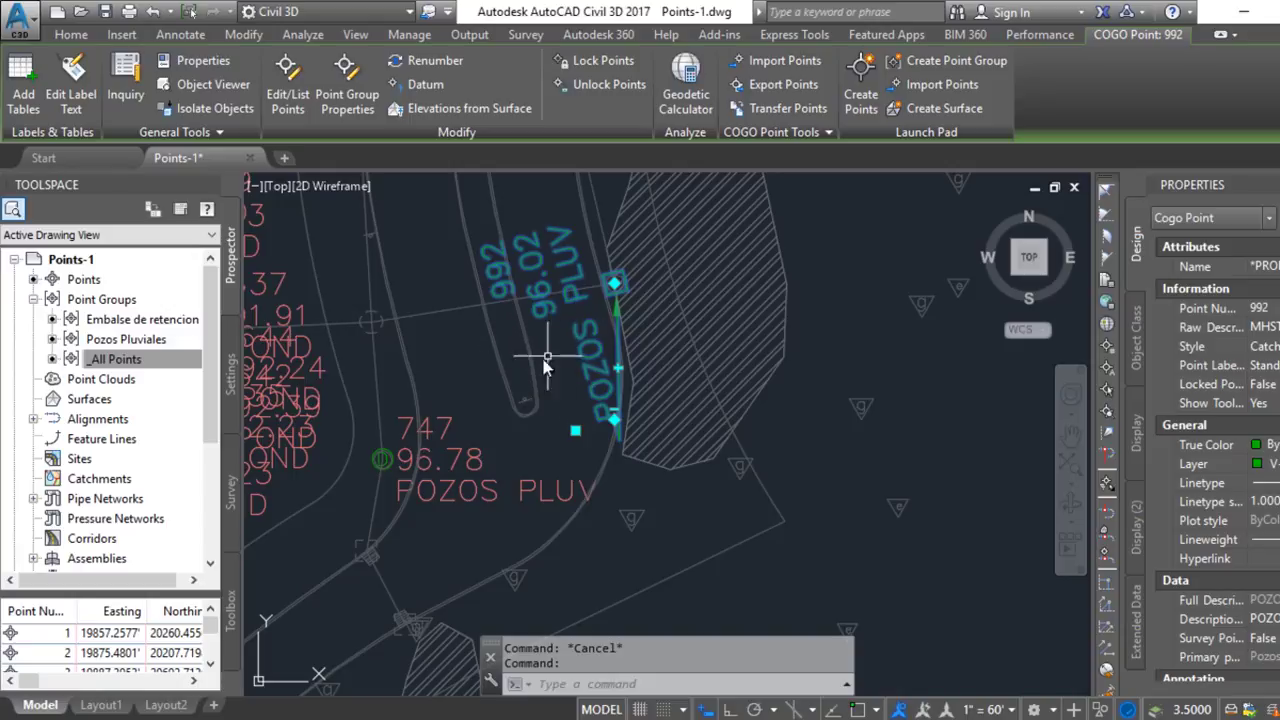
pyautogui.scroll(-2, 522, 380)
pyautogui.scroll(-1, 522, 385)
pyautogui.scroll(2, 522, 380)
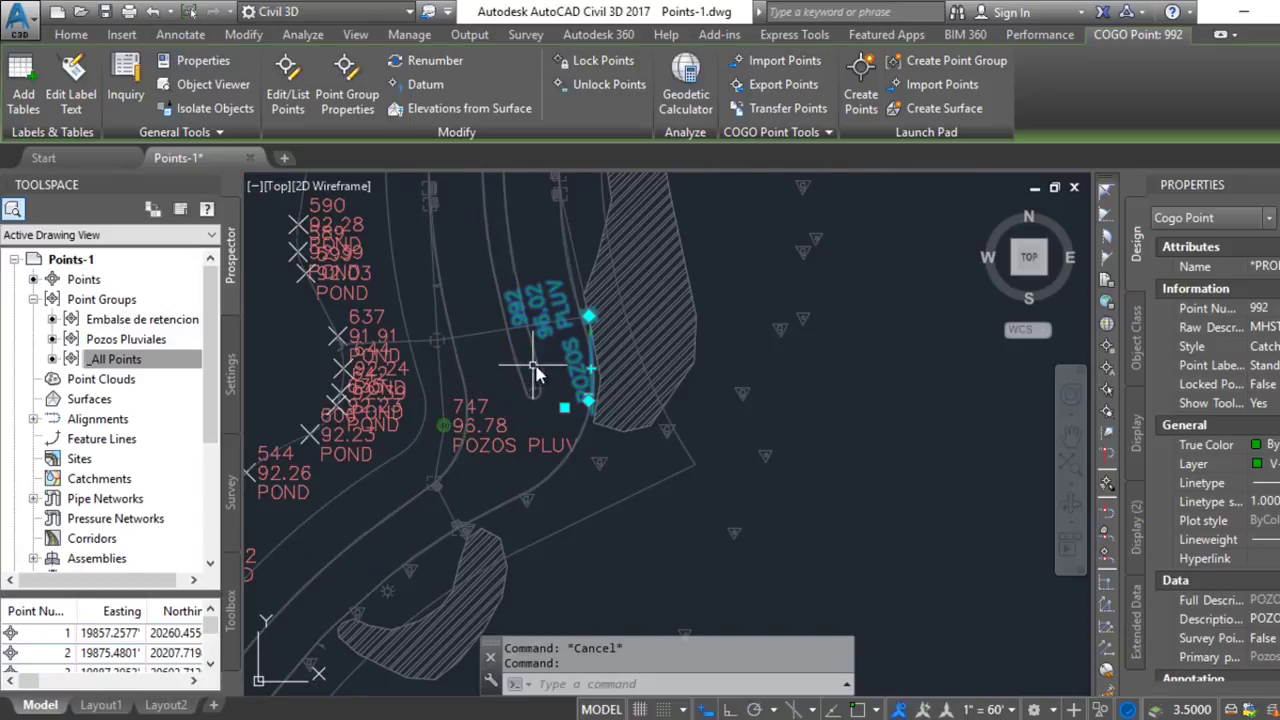
pyautogui.scroll(3, 522, 375)
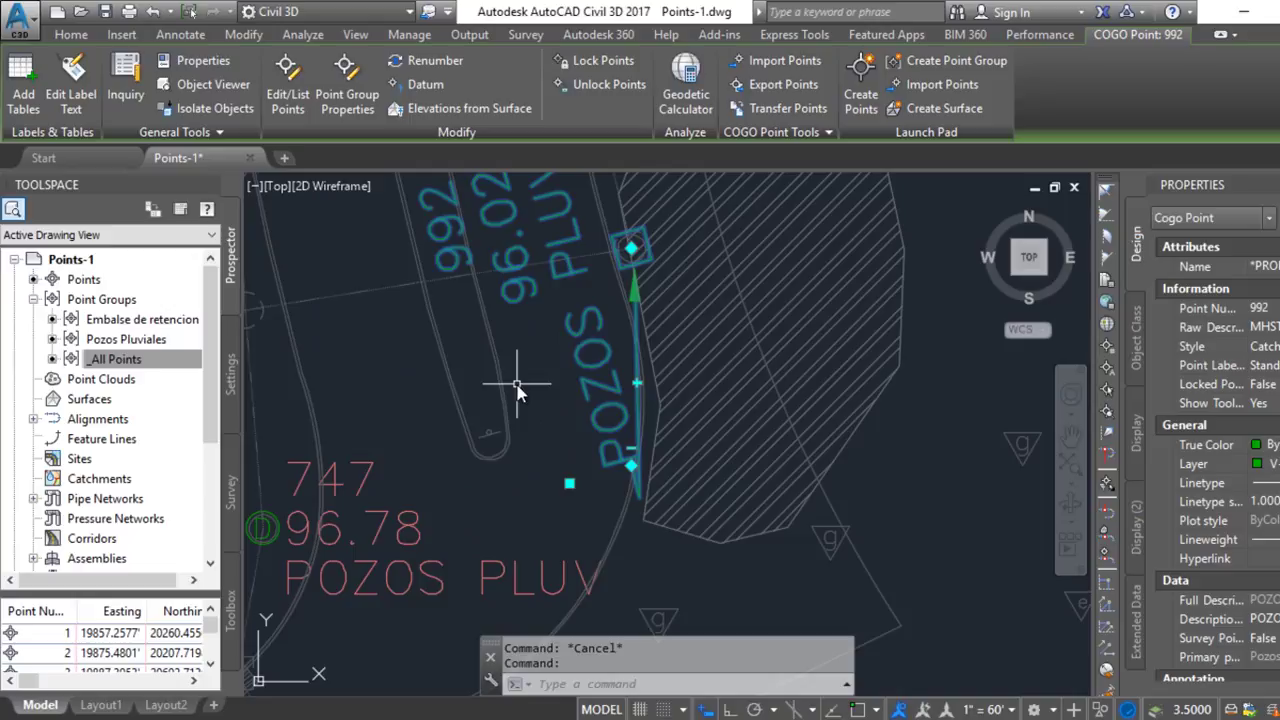
pyautogui.press('Escape')
pyautogui.scroll(-3, 514, 374)
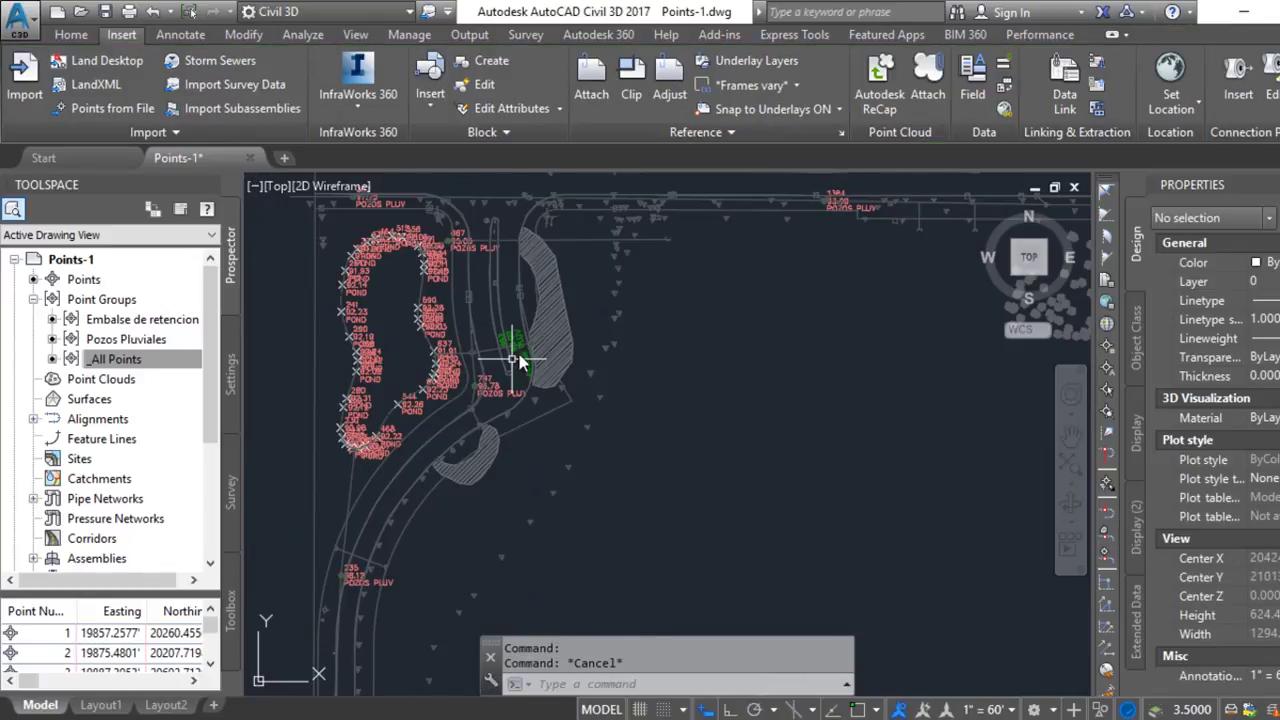
pyautogui.scroll(4, 590, 319)
pyautogui.scroll(-2, 590, 319)
pyautogui.scroll(-2, 587, 317)
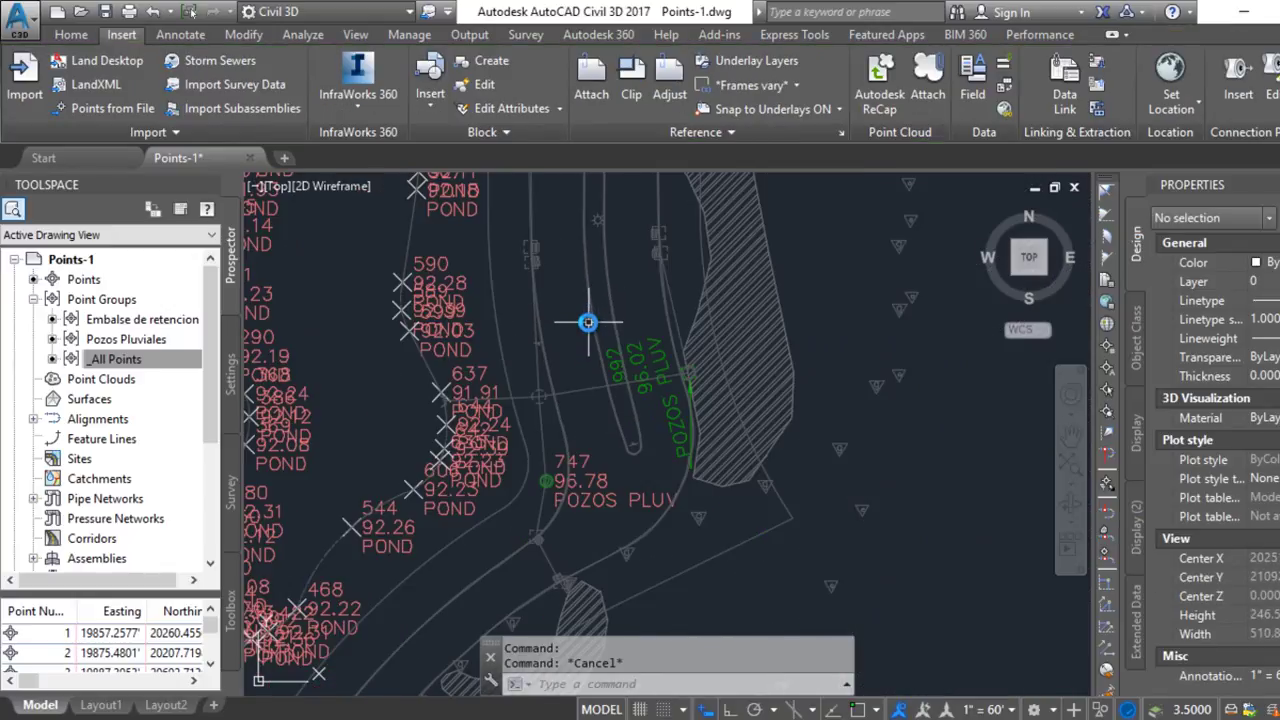
pyautogui.scroll(-2, 585, 318)
pyautogui.scroll(1, 590, 400)
pyautogui.scroll(1, 625, 455)
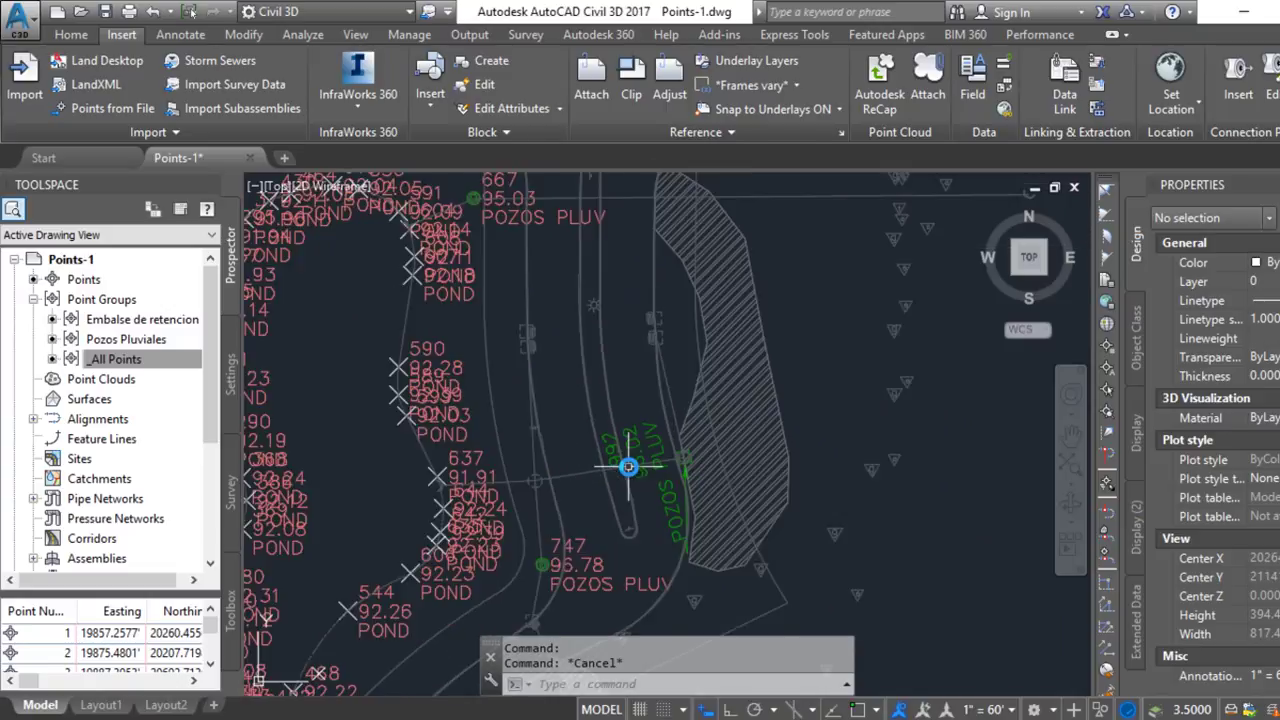
pyautogui.scroll(1, 620, 450)
pyautogui.scroll(1, 617, 403)
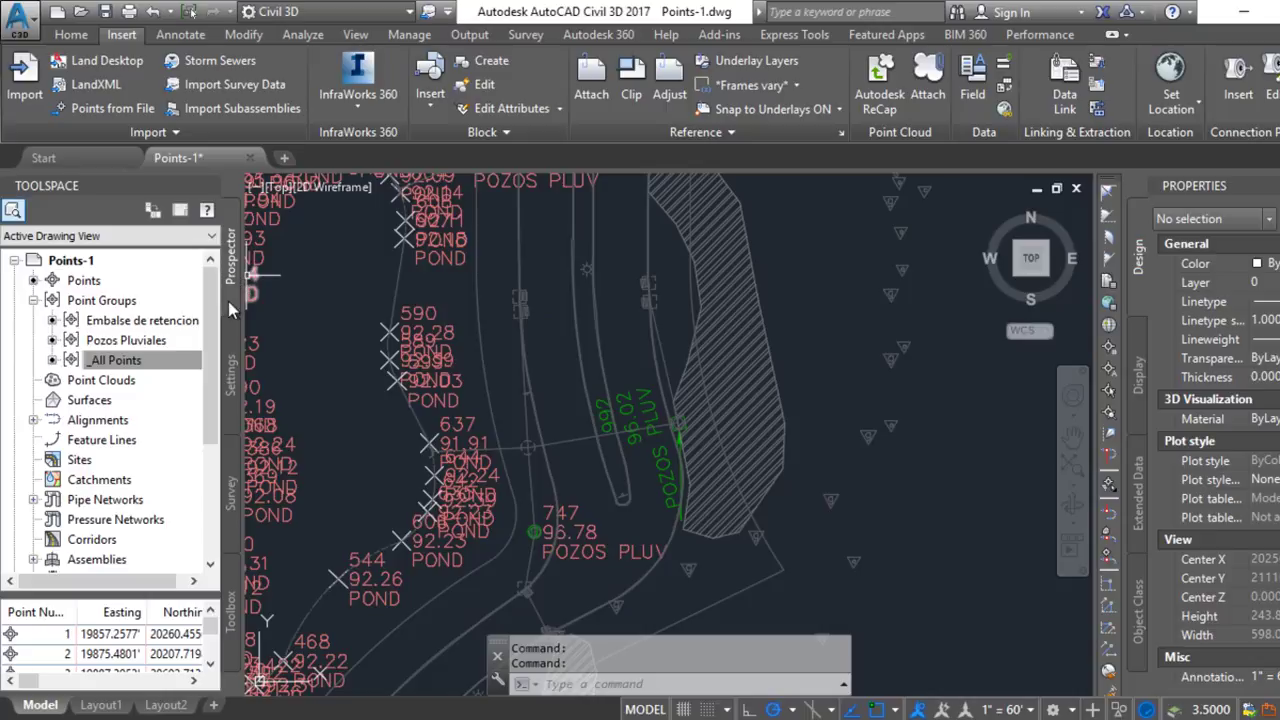
# Create a Pozos UDP classification under Point User-Defined Properties in Toolspace Settings.
pyautogui.click(230, 385)
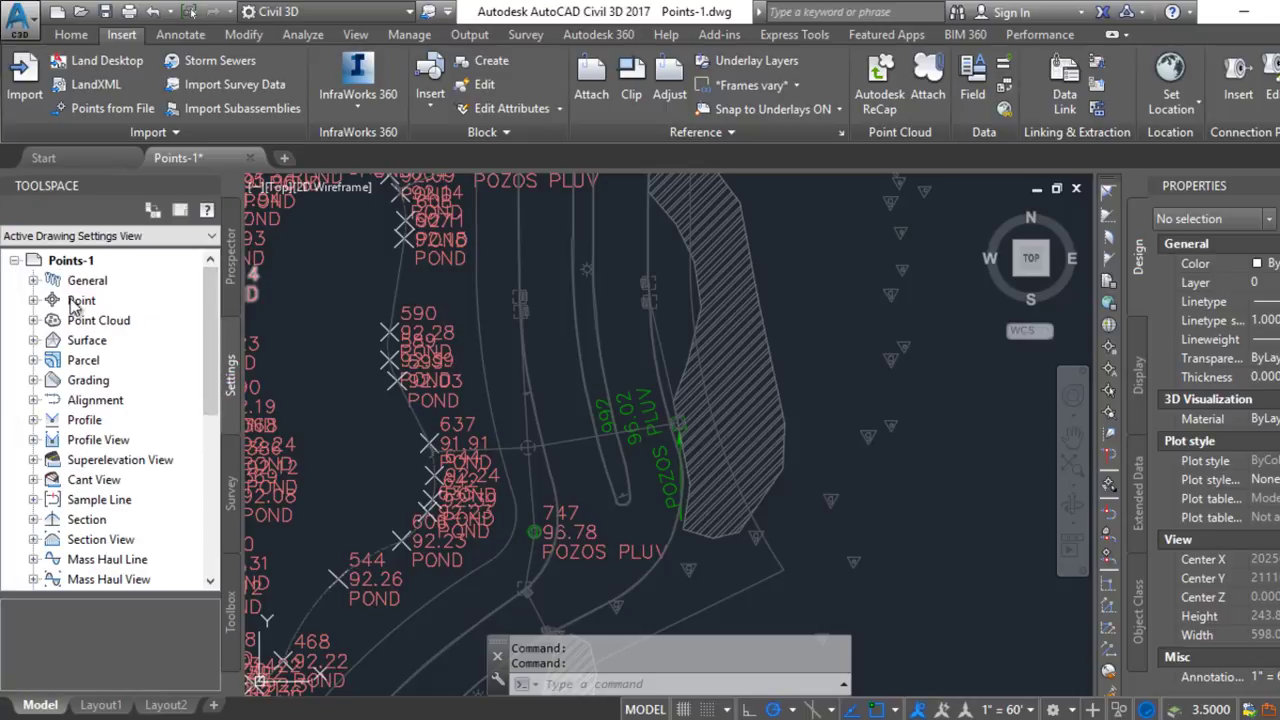
pyautogui.click(33, 300)
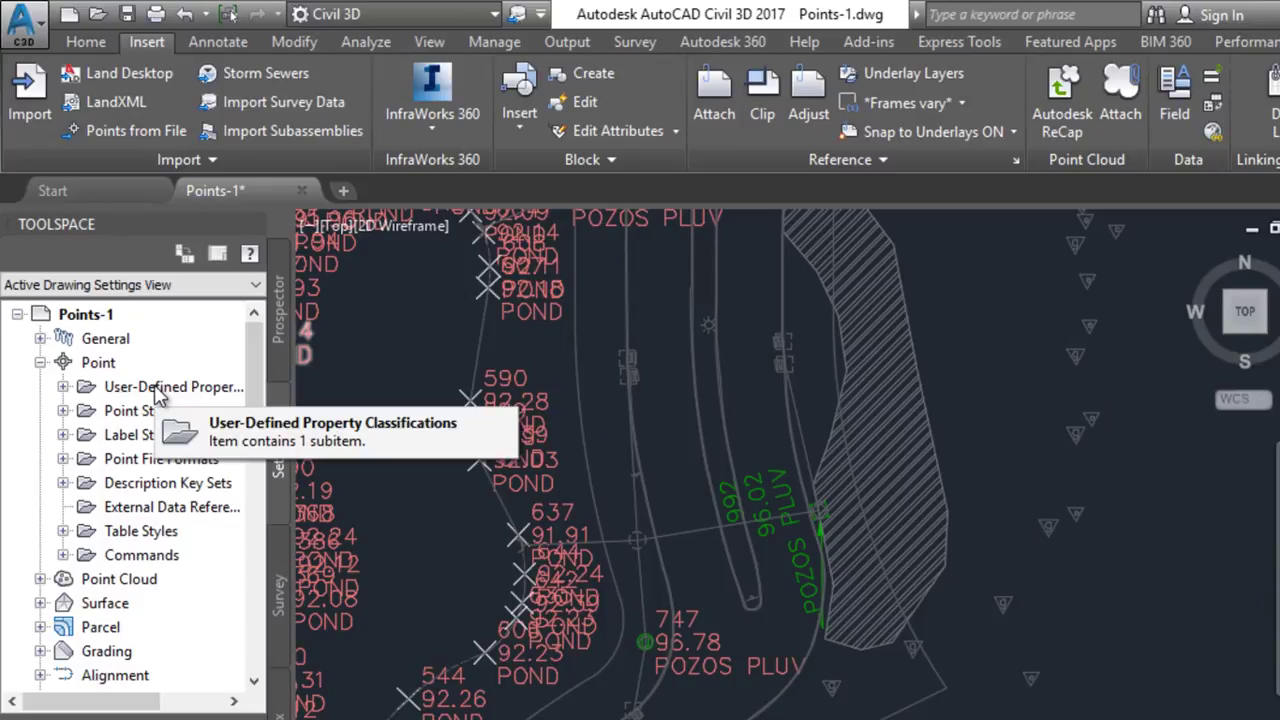
pyautogui.click(63, 387)
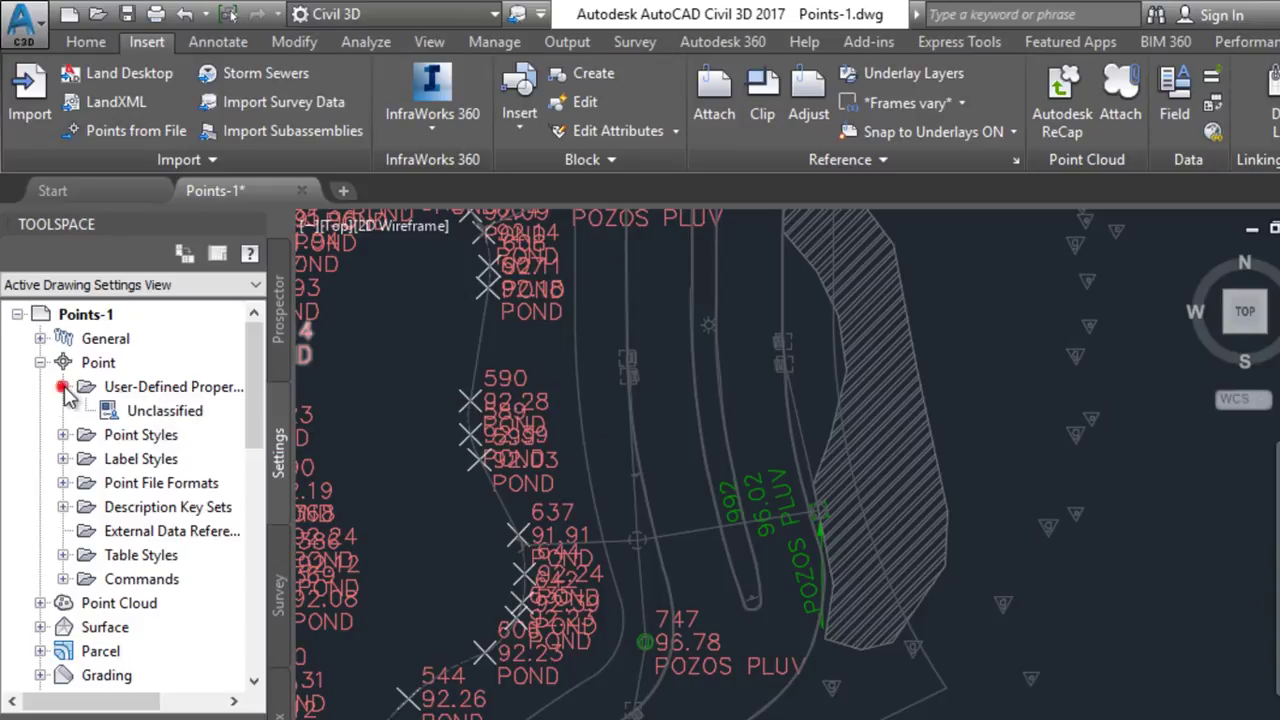
pyautogui.rightClick(140, 394)
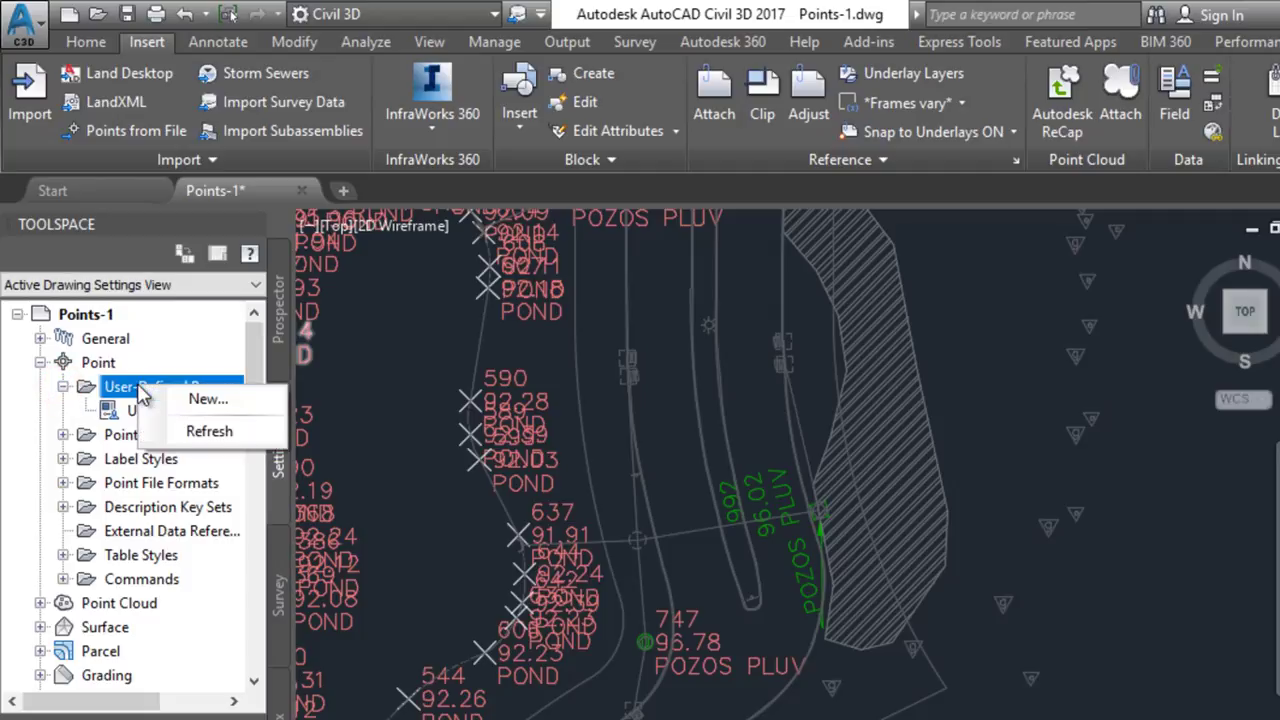
pyautogui.click(206, 399)
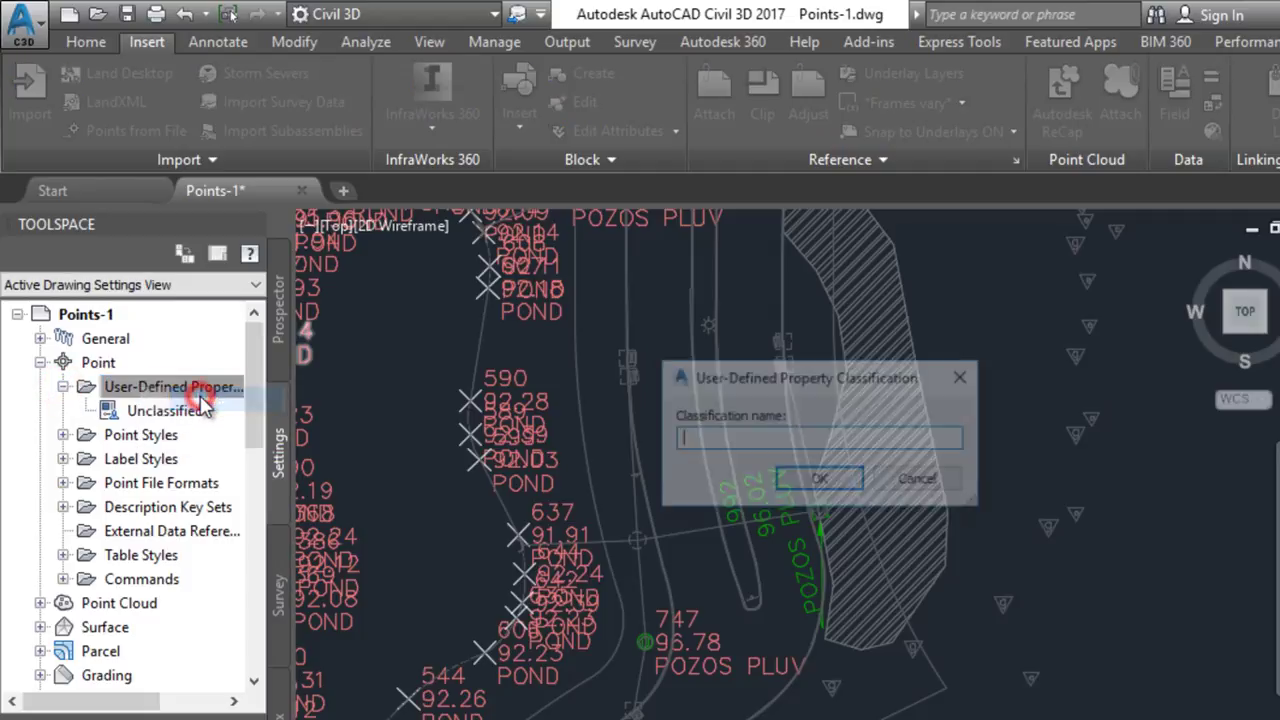
pyautogui.click(724, 438)
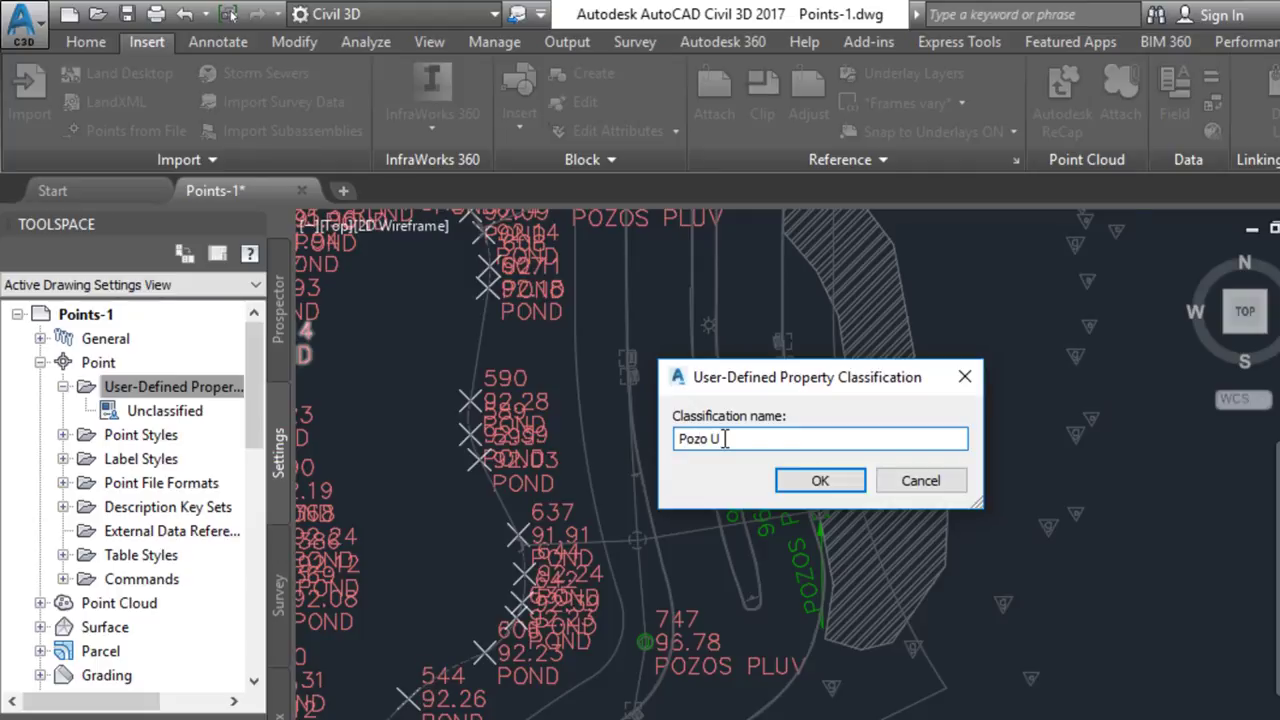
pyautogui.write('Pozos UDP')
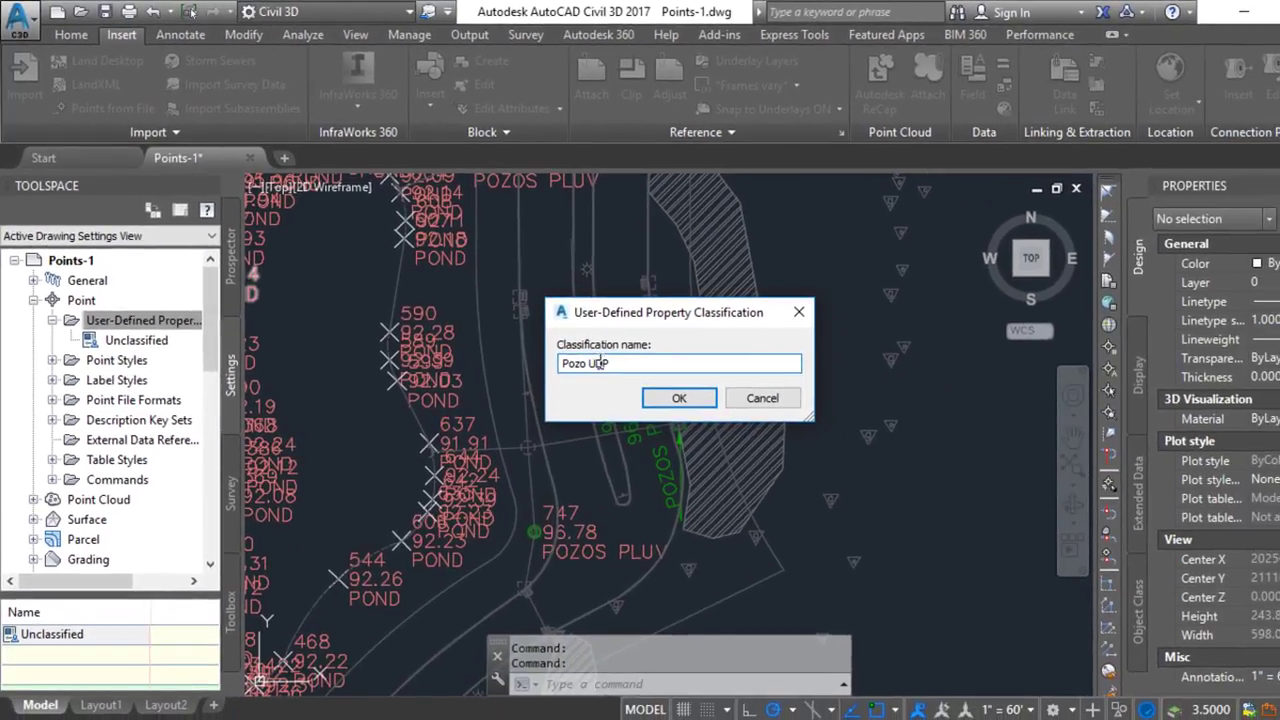
pyautogui.click(689, 400)
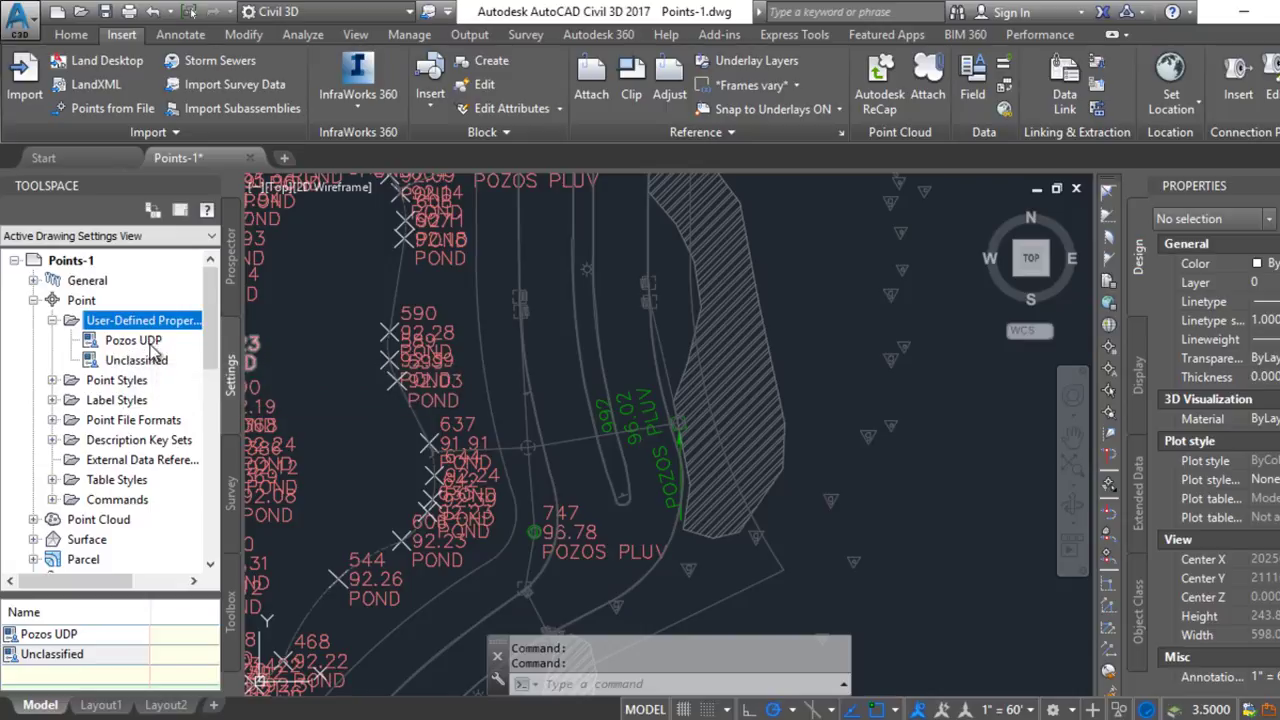
# Add an Arboles classification under Point User-Defined Properties.
pyautogui.click(117, 365)
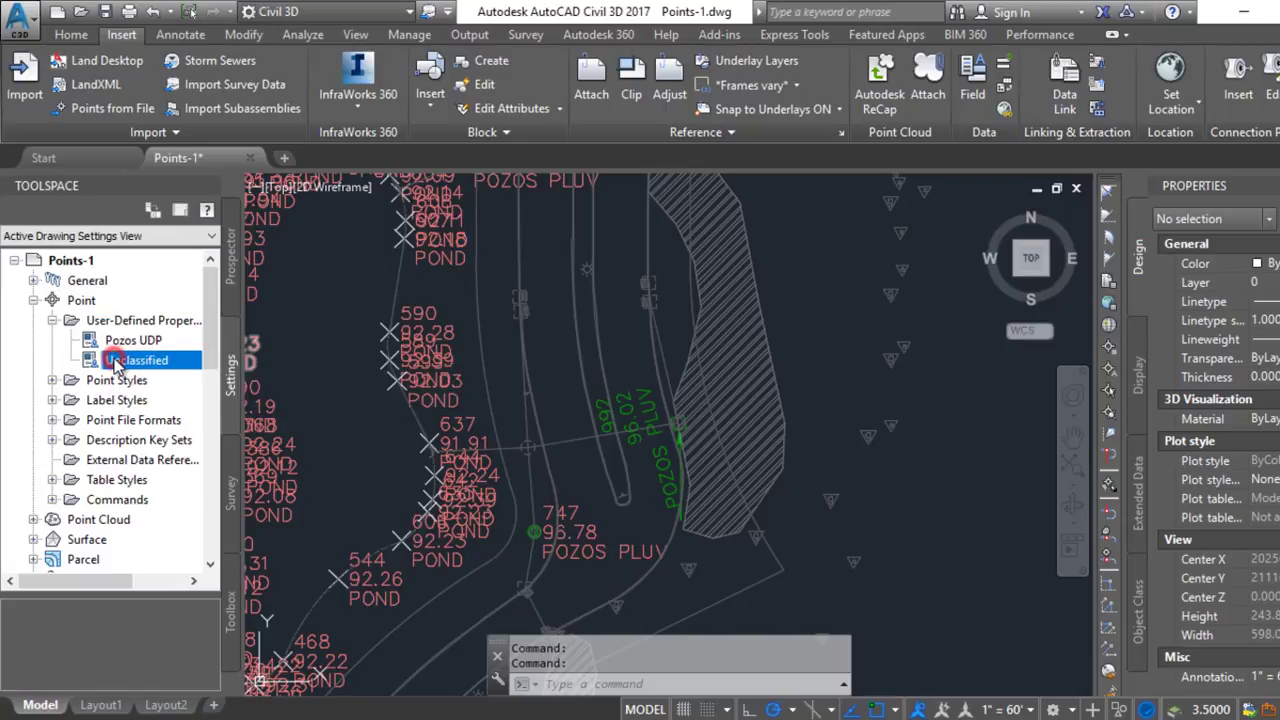
pyautogui.click(140, 342)
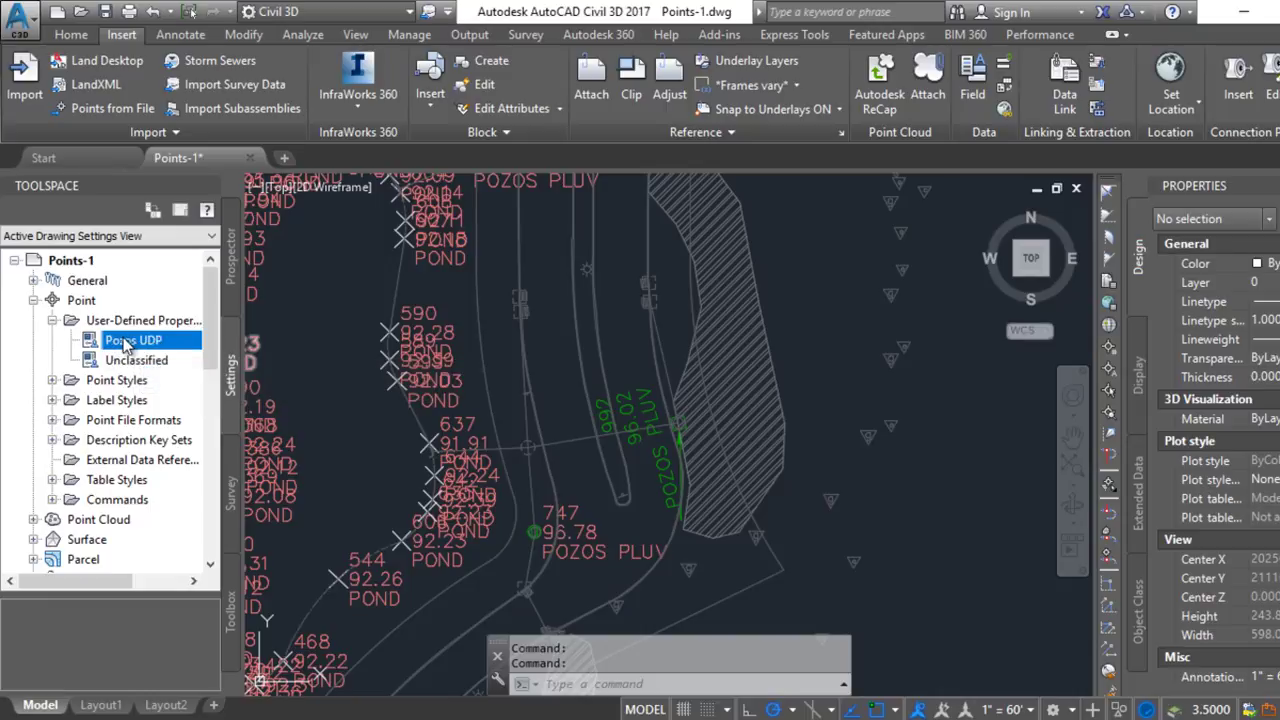
pyautogui.rightClick(160, 322)
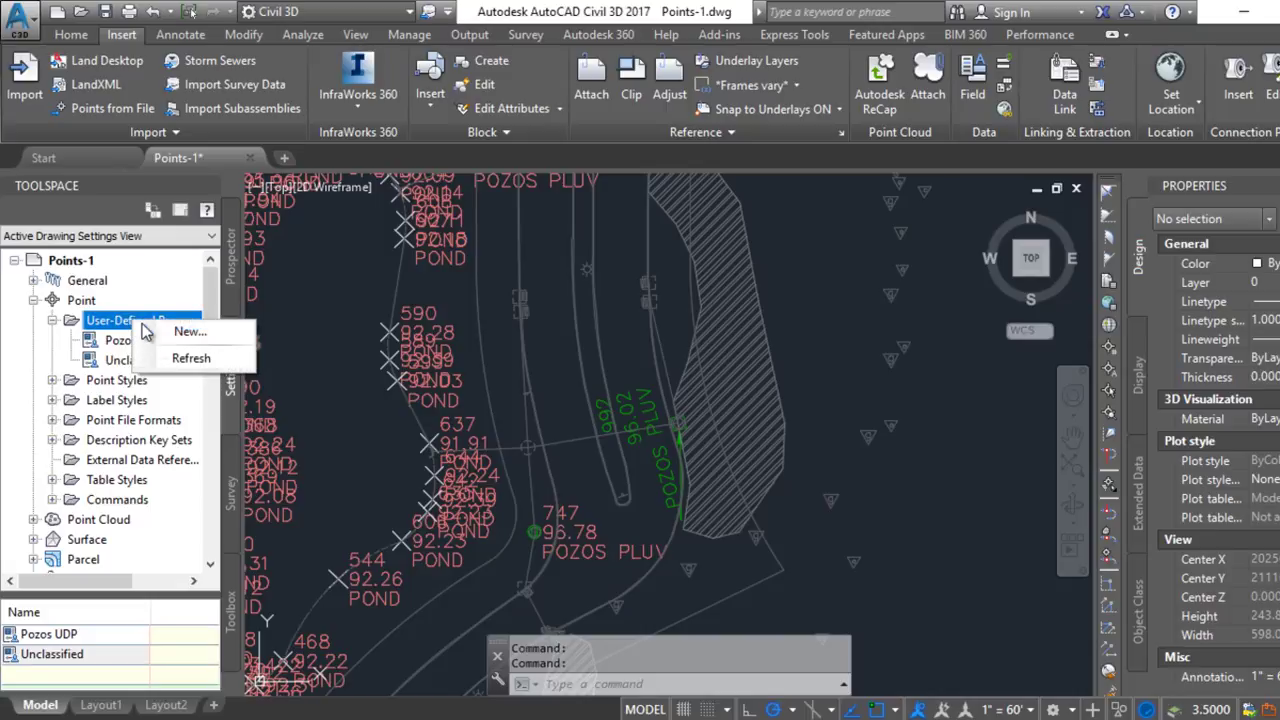
pyautogui.click(168, 333)
pyautogui.write('Arboles')
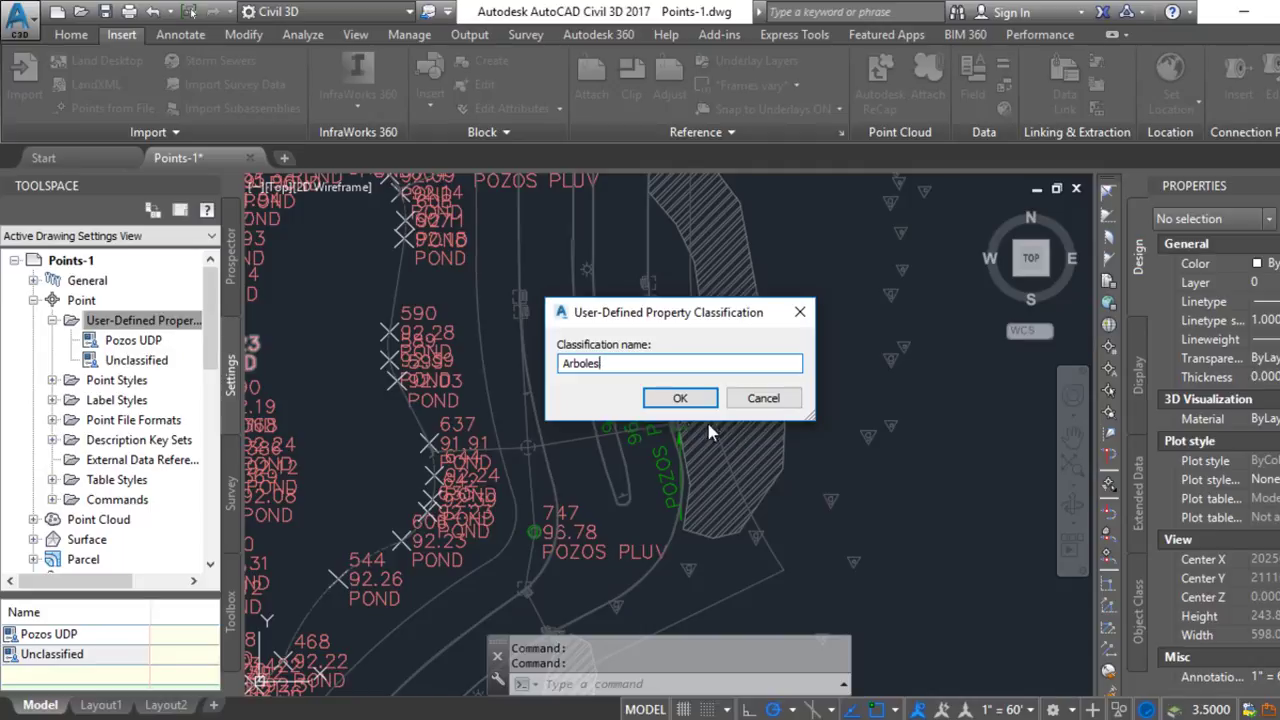
pyautogui.click(679, 398)
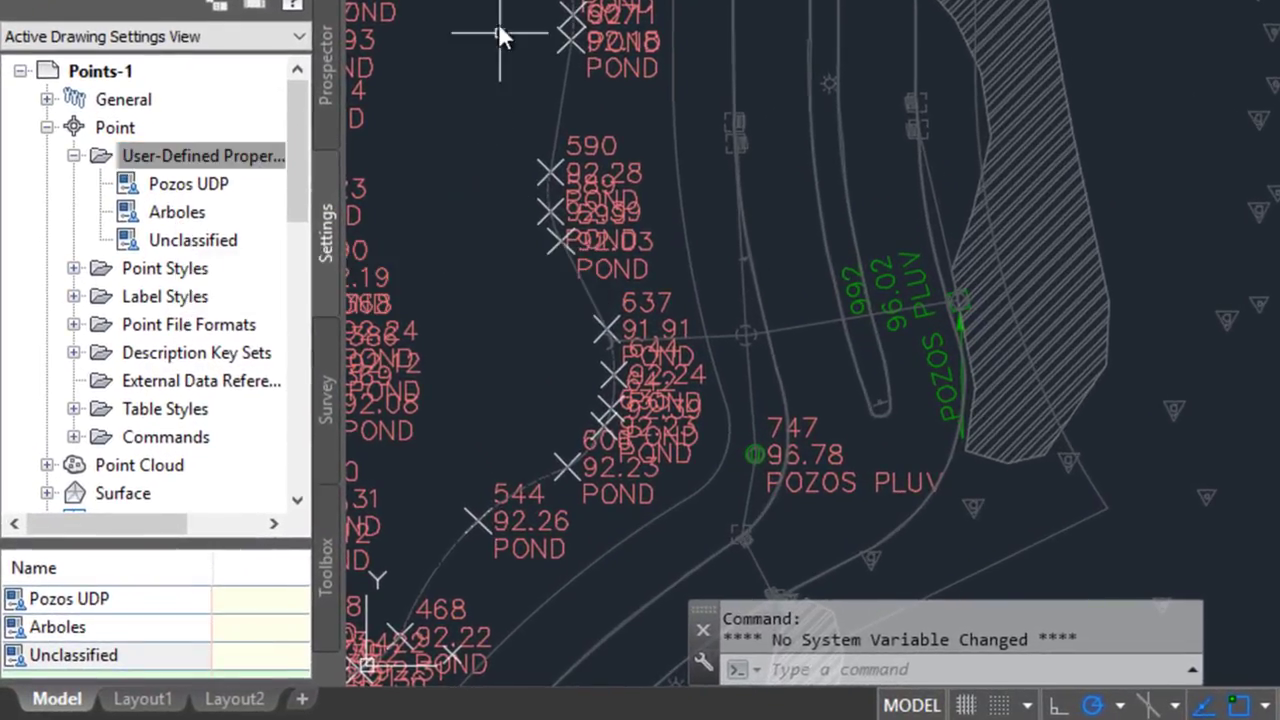
pyautogui.click(326, 86)
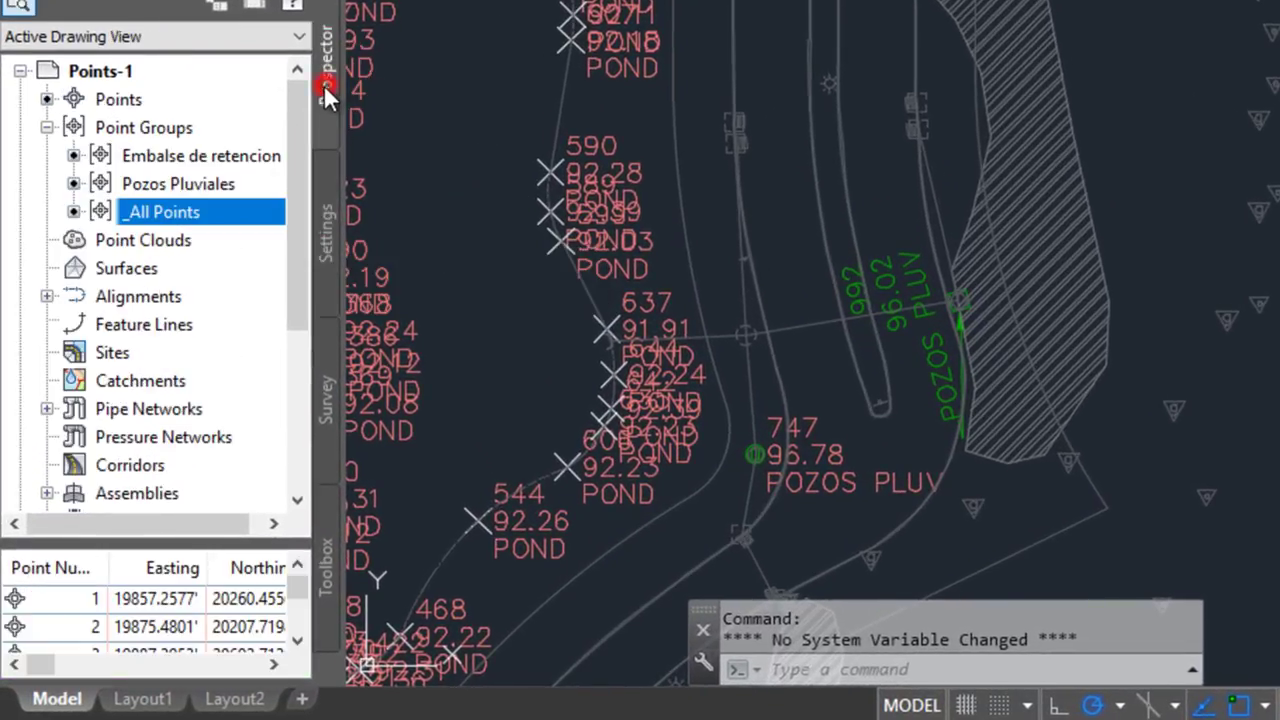
pyautogui.click(184, 189)
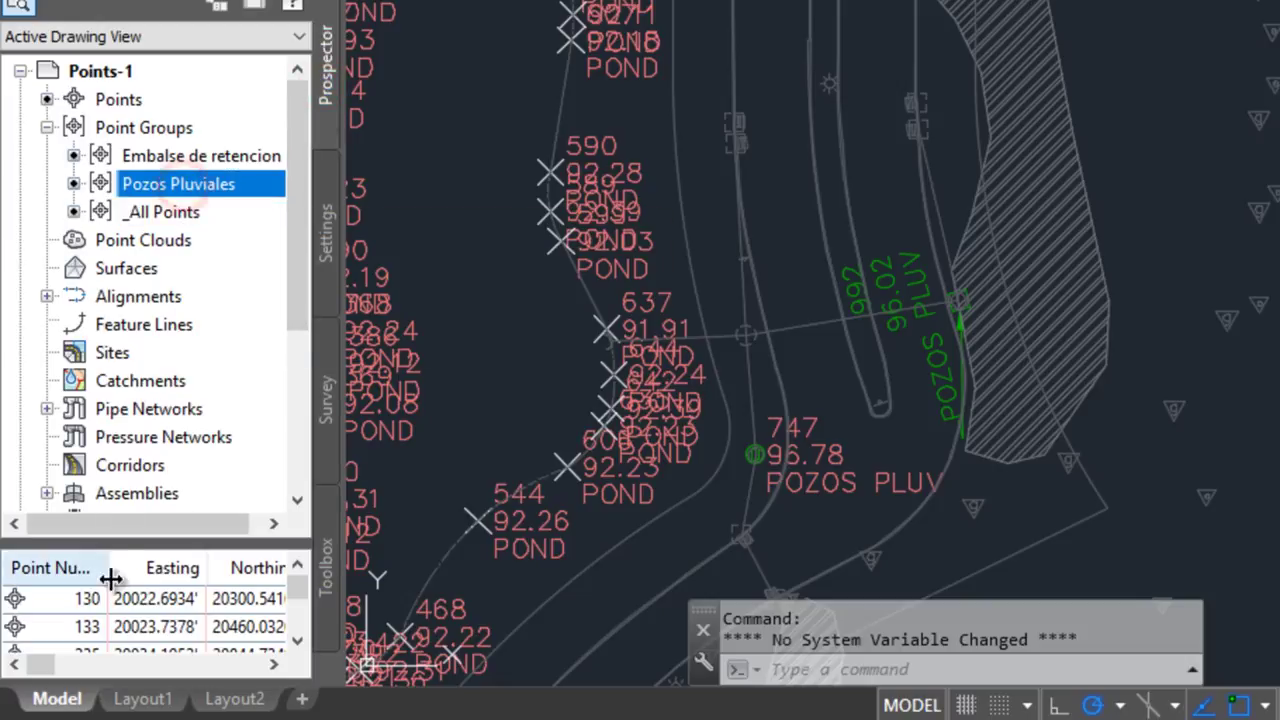
pyautogui.moveTo(40, 668)
pyautogui.mouseDown()
pyautogui.moveTo(143, 671)
pyautogui.moveTo(85, 671)
pyautogui.moveTo(128, 686)
pyautogui.moveTo(103, 663)
pyautogui.moveTo(30, 668)
pyautogui.mouseUp()
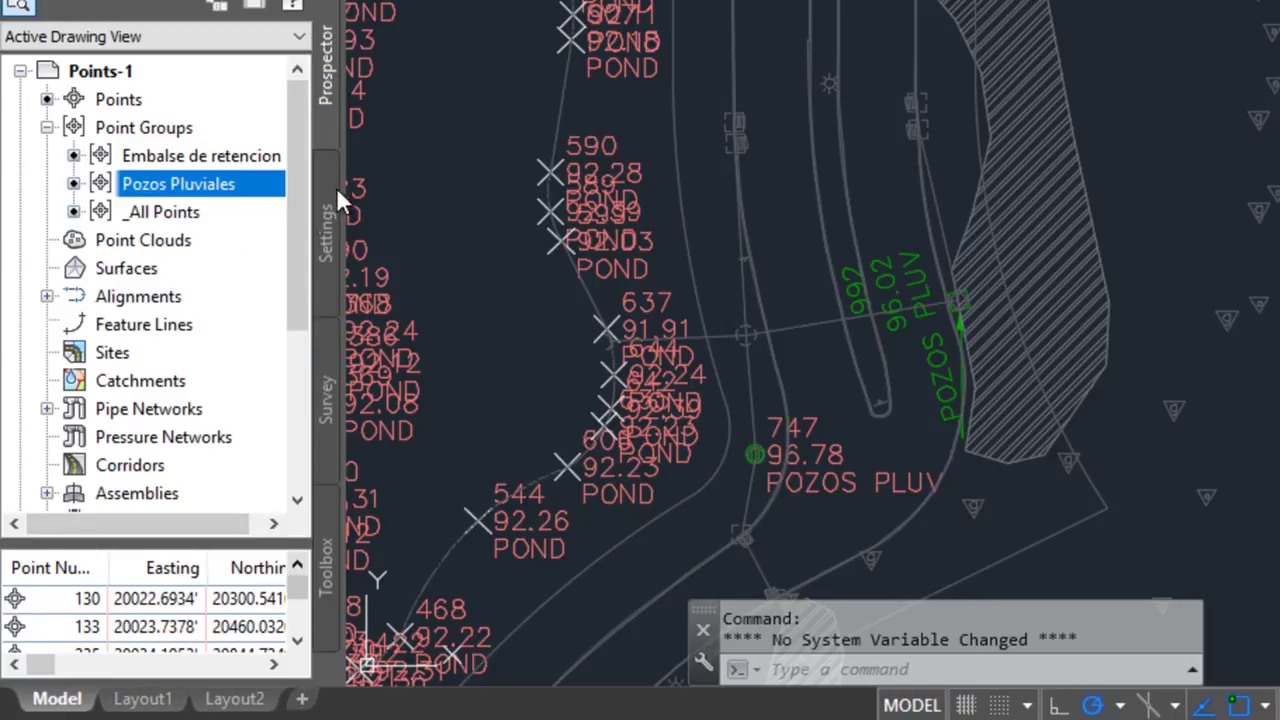
pyautogui.click(329, 237)
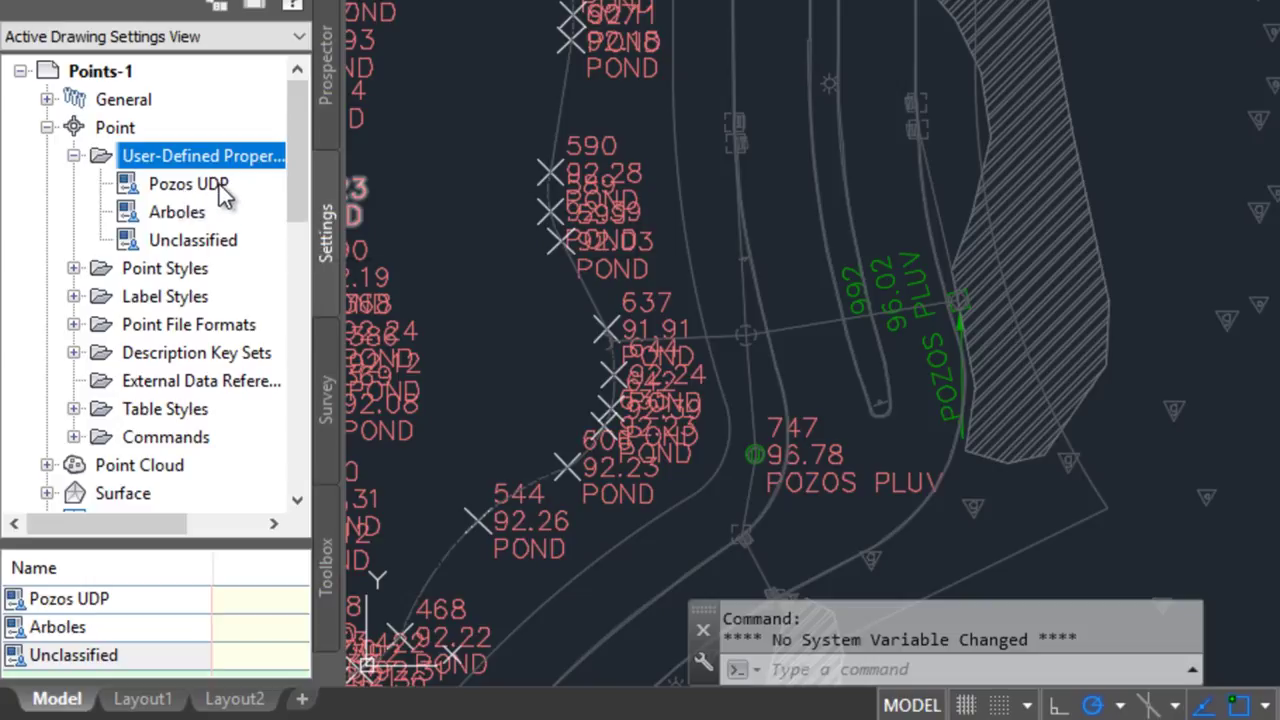
pyautogui.click(168, 190)
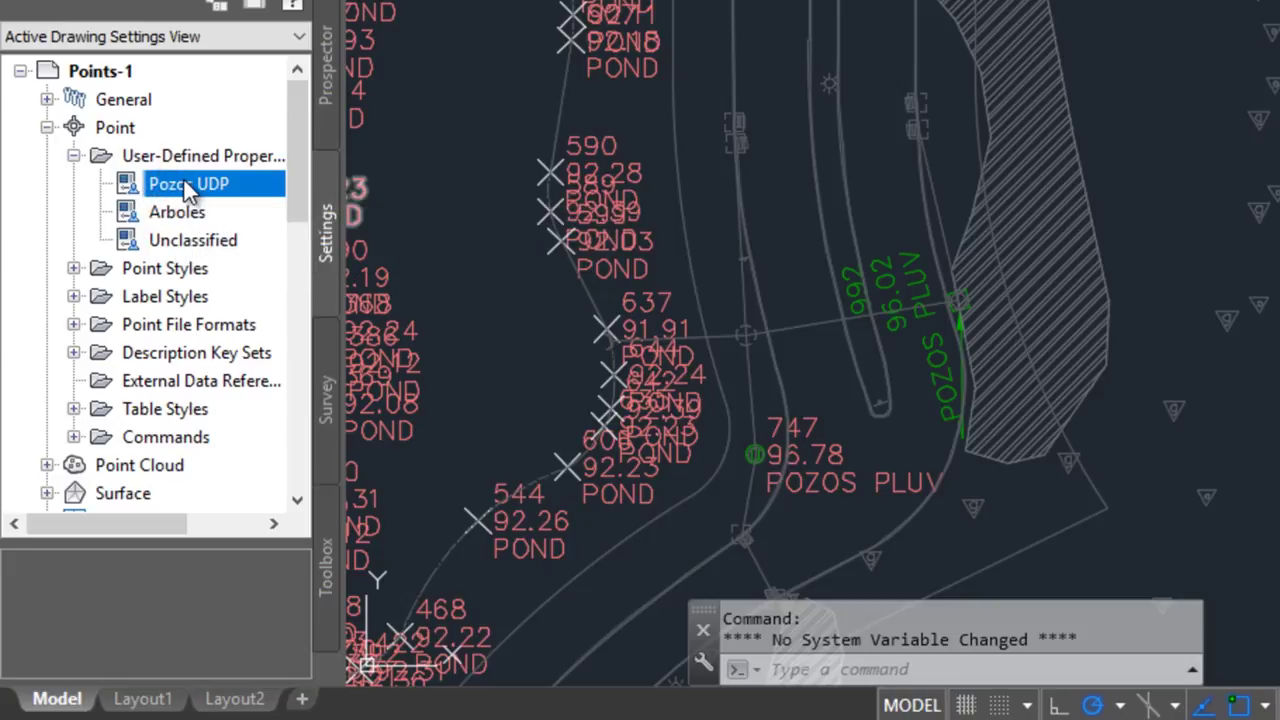
pyautogui.rightClick(176, 182)
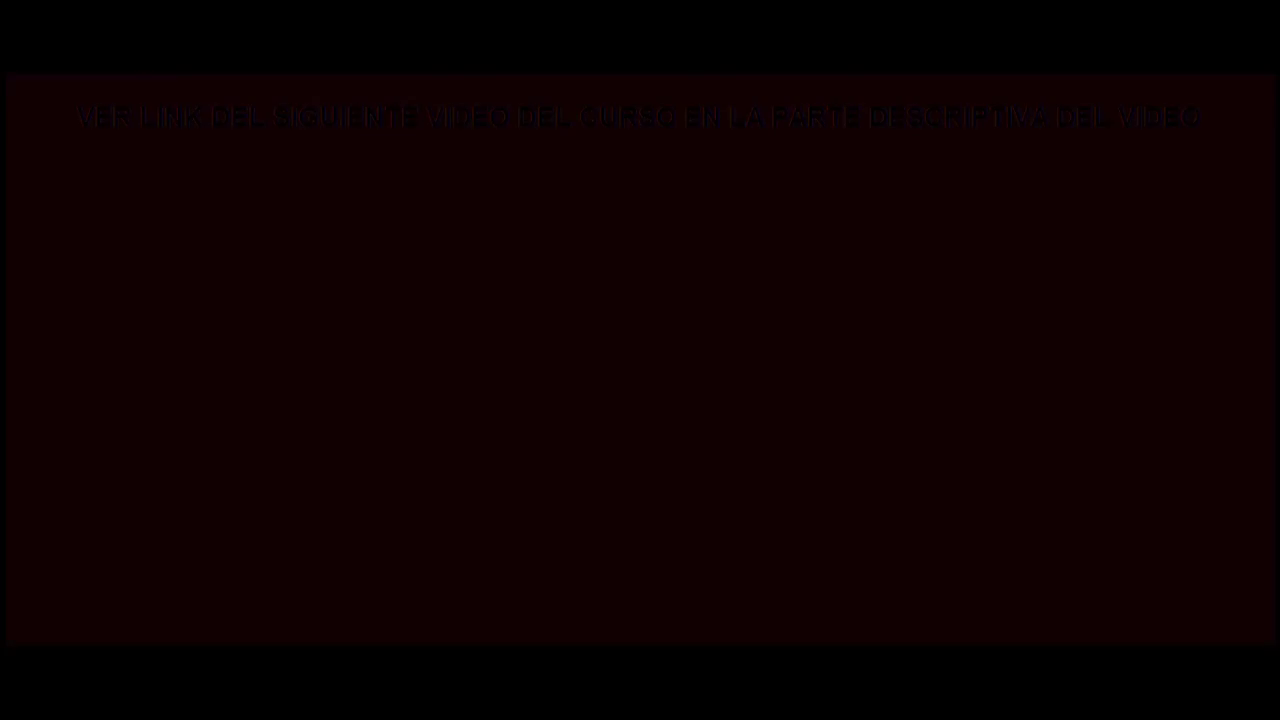